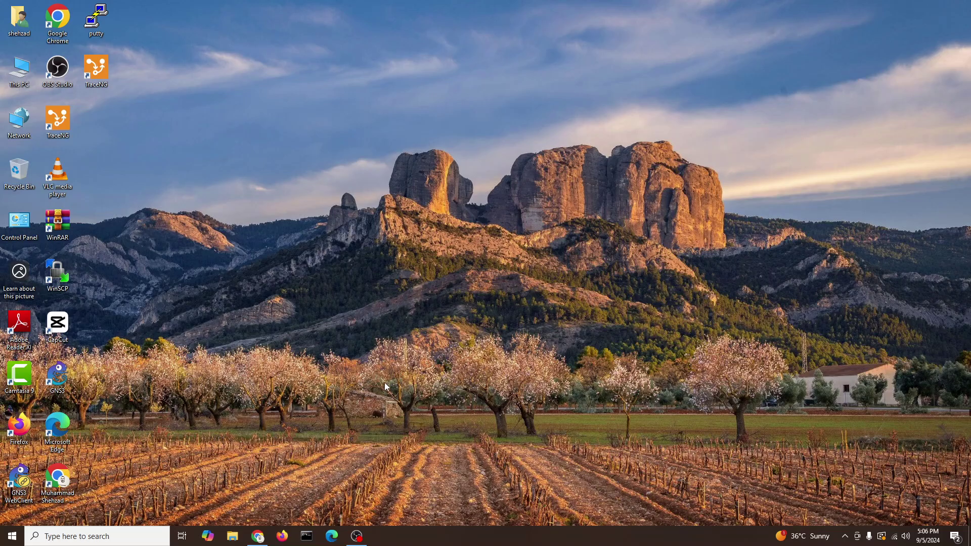
In a new Chrome tab, search 'vmware workstation 17 pro broadcom' and open Broadcom's Products page.
{"action": "left_click", "coordinate": [257, 535]}
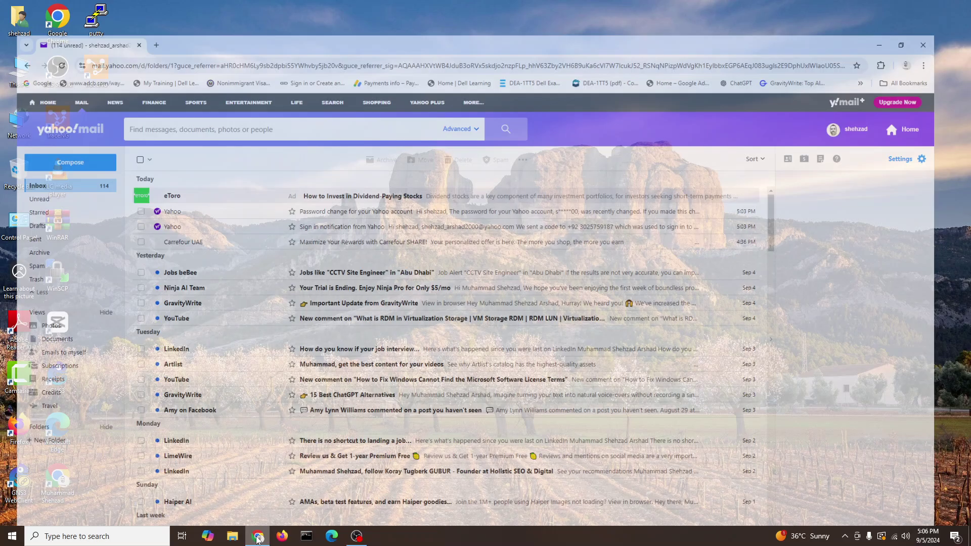
{"action": "left_click", "coordinate": [145, 10]}
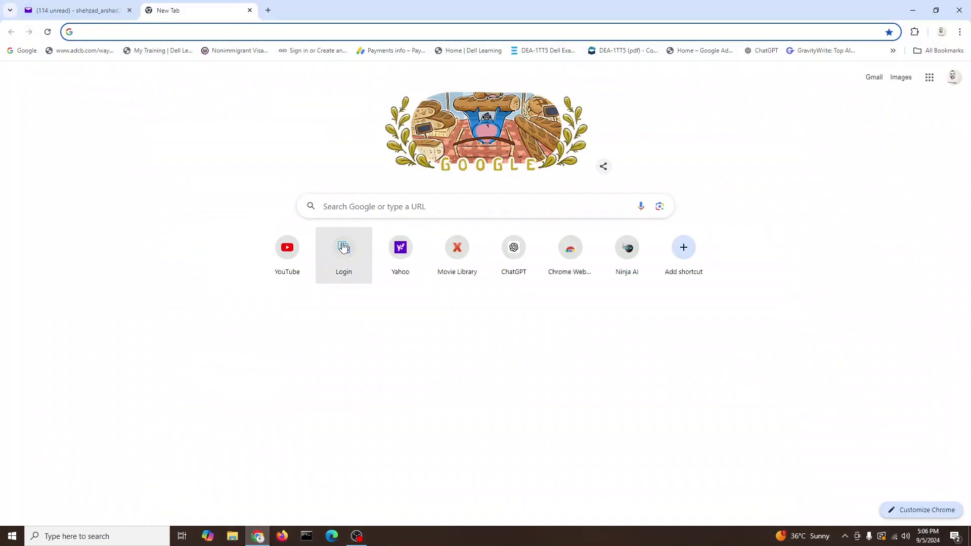
{"action": "left_click", "coordinate": [340, 203]}
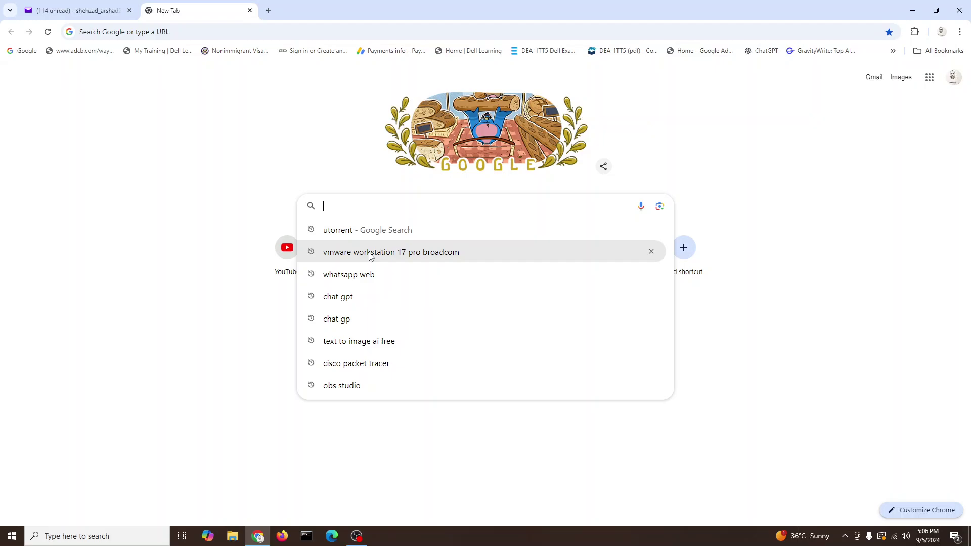
{"action": "left_click", "coordinate": [446, 252]}
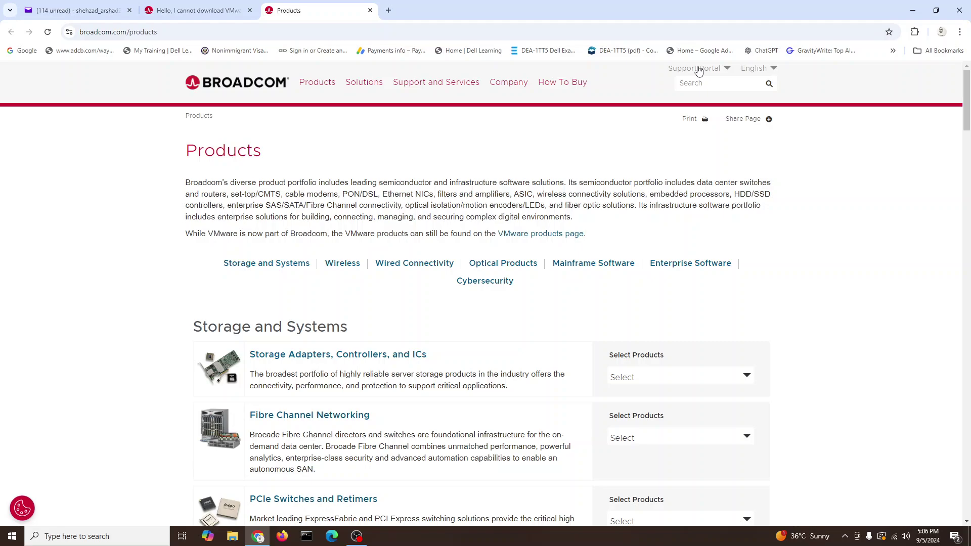
Choose Register from the Support Portal dropdown to open the User Registration page.
{"action": "left_click", "coordinate": [699, 69]}
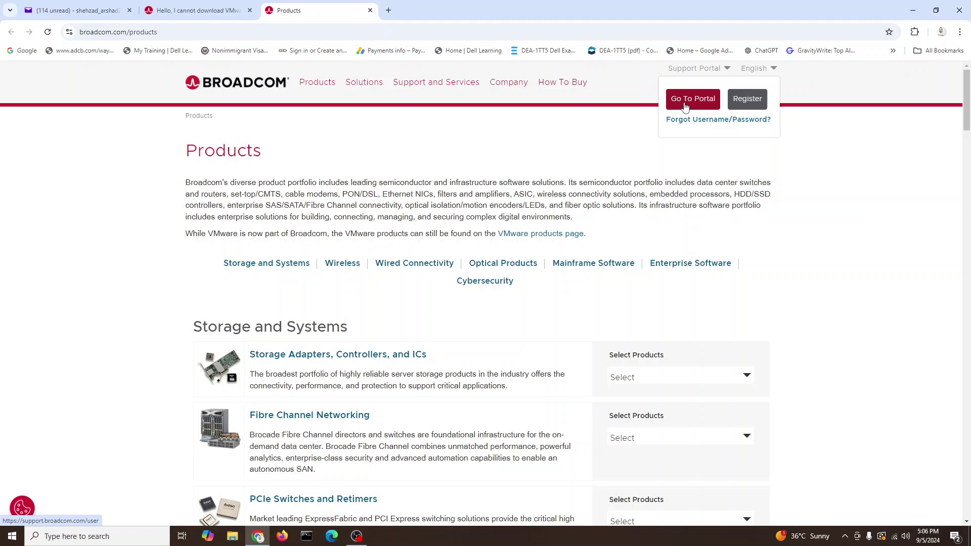
{"action": "left_click", "coordinate": [706, 127]}
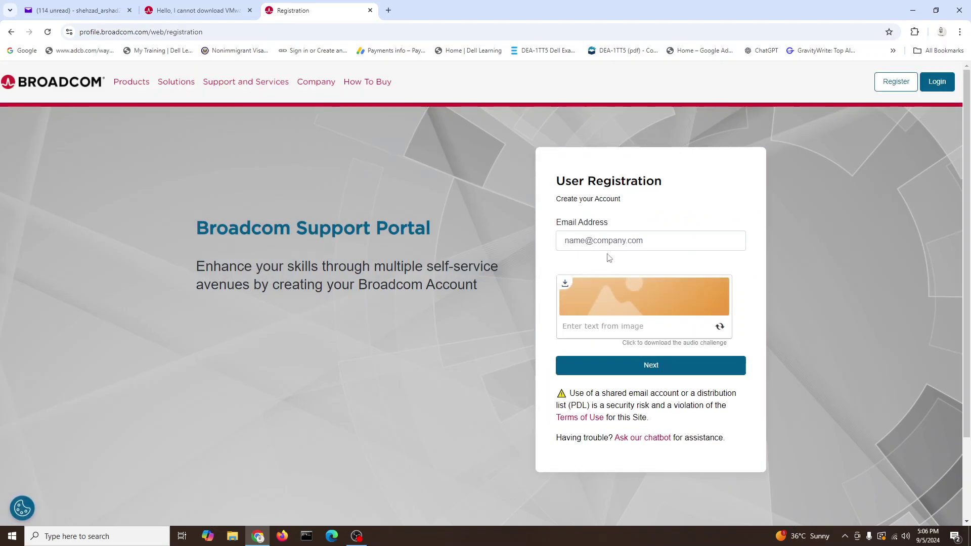
Enter the account e-mail address and the captcha text from the image, then submit them.
{"action": "left_click", "coordinate": [601, 241]}
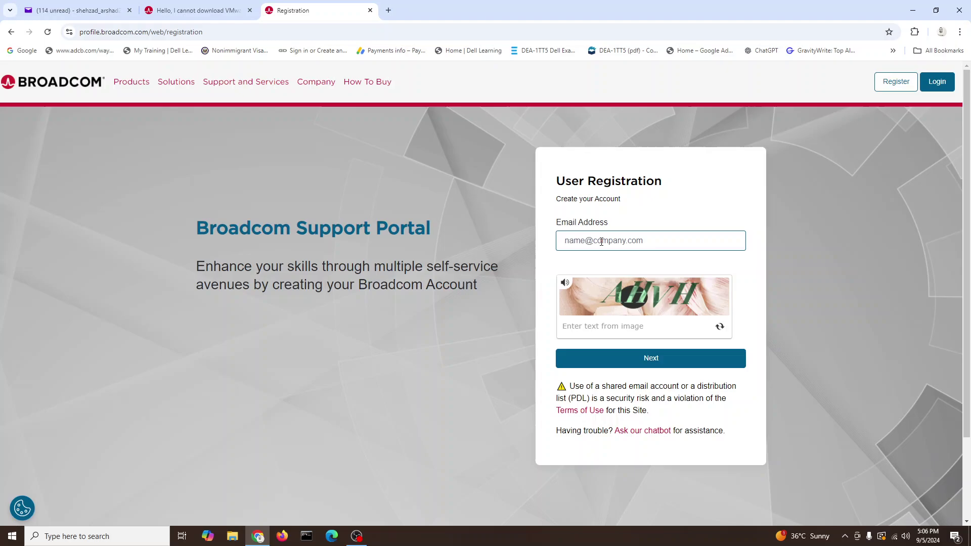
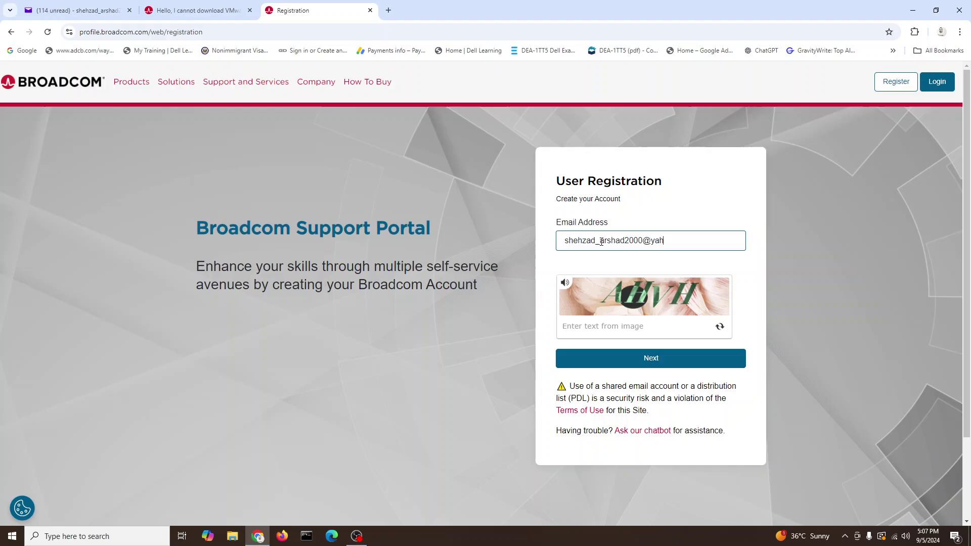
{"action": "left_click", "coordinate": [639, 327]}
{"action": "type", "text": "A"}
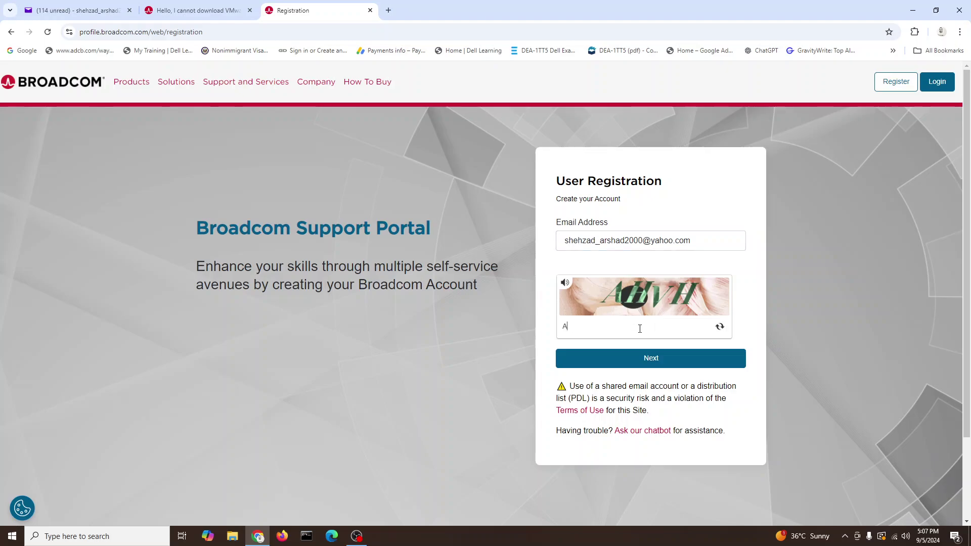
{"action": "type", "text": "HVH"}
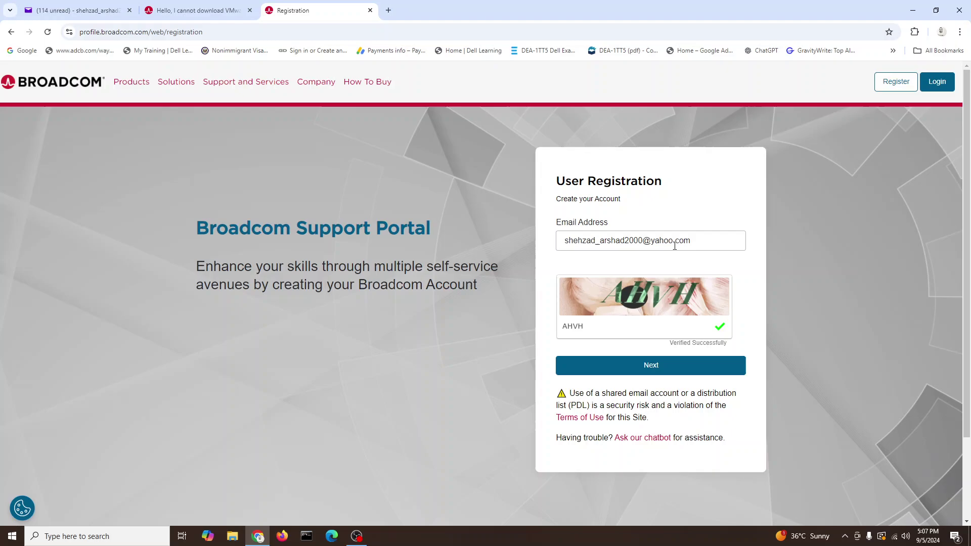
{"action": "left_click", "coordinate": [651, 372]}
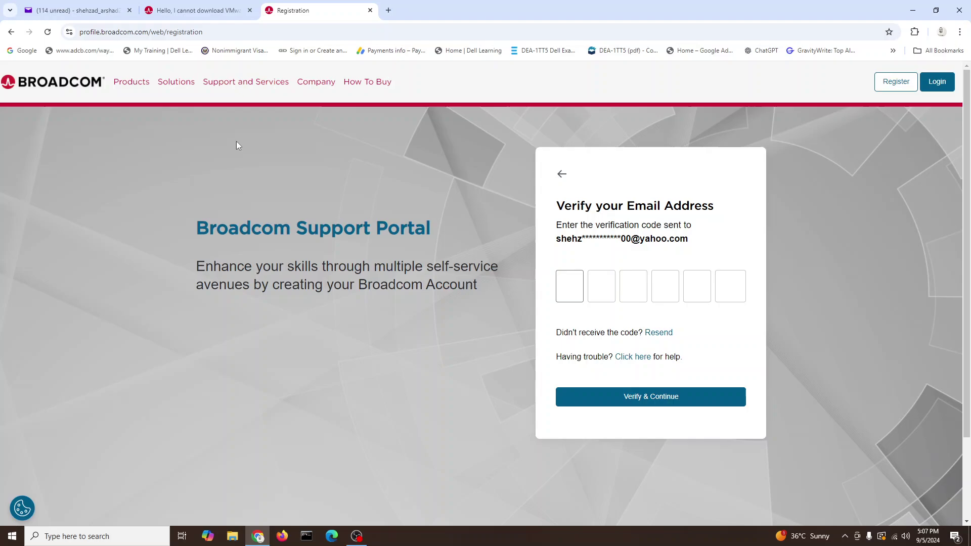
Copy the verification code from the Broadcom Registration Notice email in Yahoo Mail into the registration page.
{"action": "left_click", "coordinate": [69, 10]}
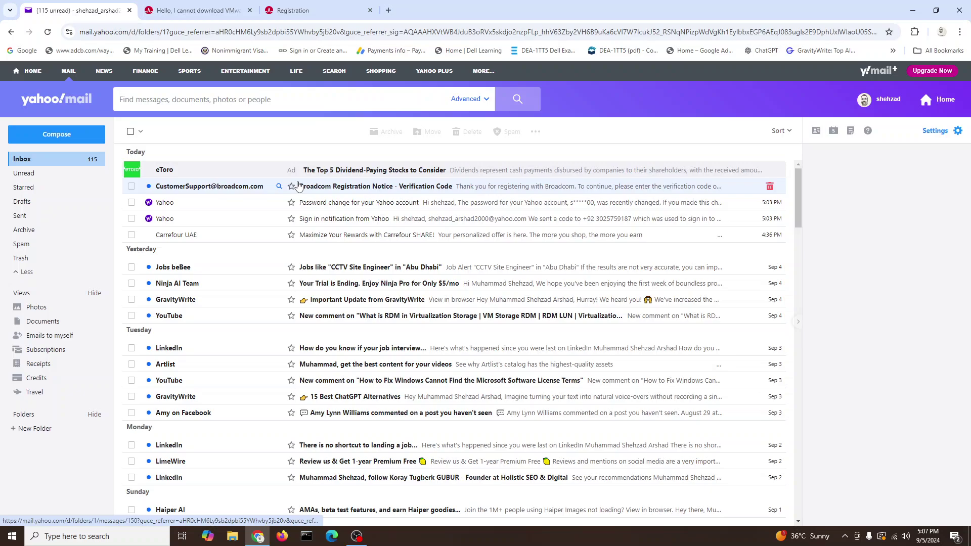
{"action": "left_click", "coordinate": [344, 186]}
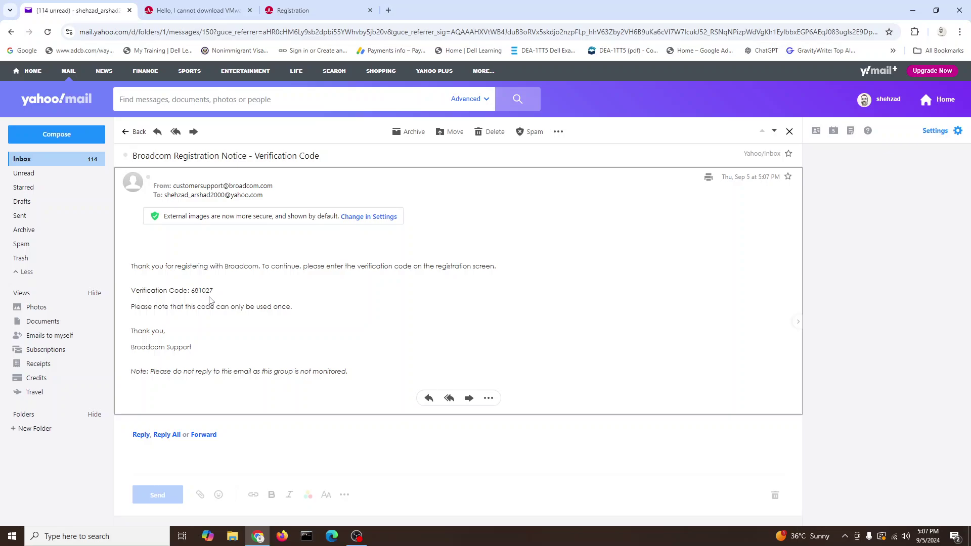
{"action": "left_click", "coordinate": [305, 15]}
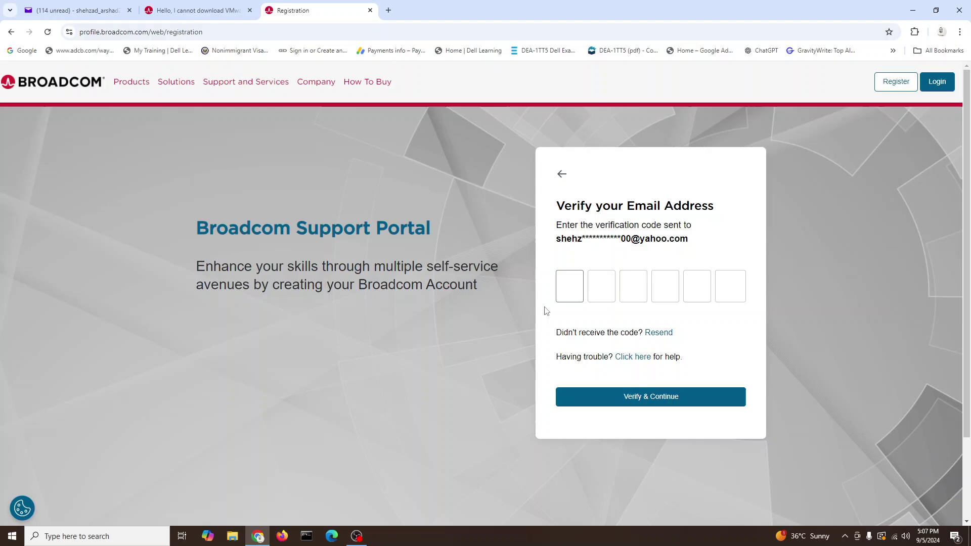
{"action": "left_click", "coordinate": [90, 13]}
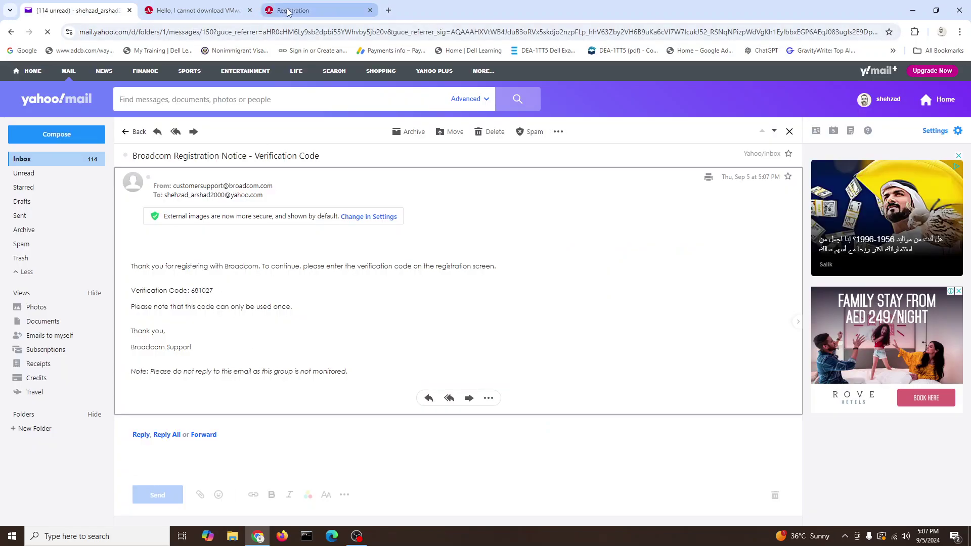
{"action": "left_click", "coordinate": [305, 10]}
Finish and verify the code, then enter the user's first and last name.
{"action": "type", "text": "7"}
{"action": "left_click", "coordinate": [645, 403]}
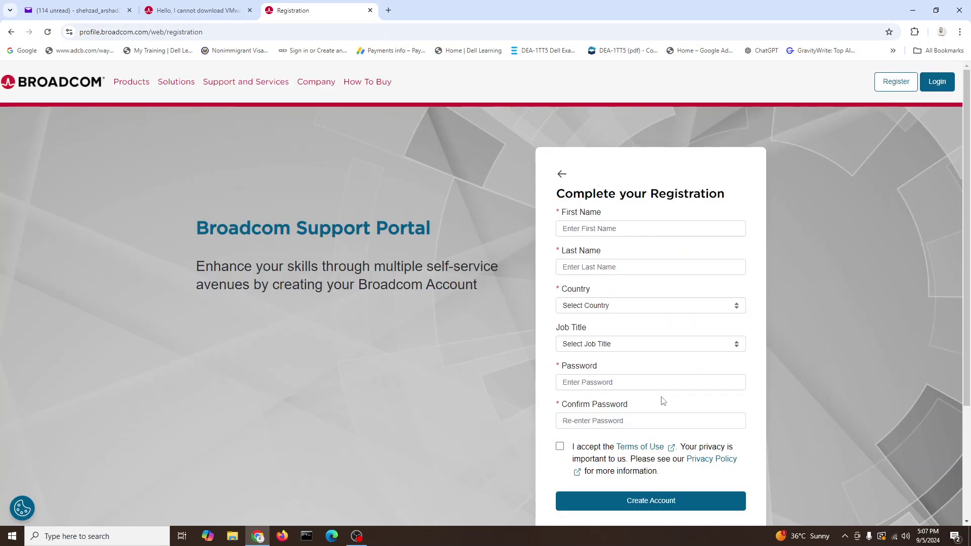
{"action": "left_click", "coordinate": [609, 230]}
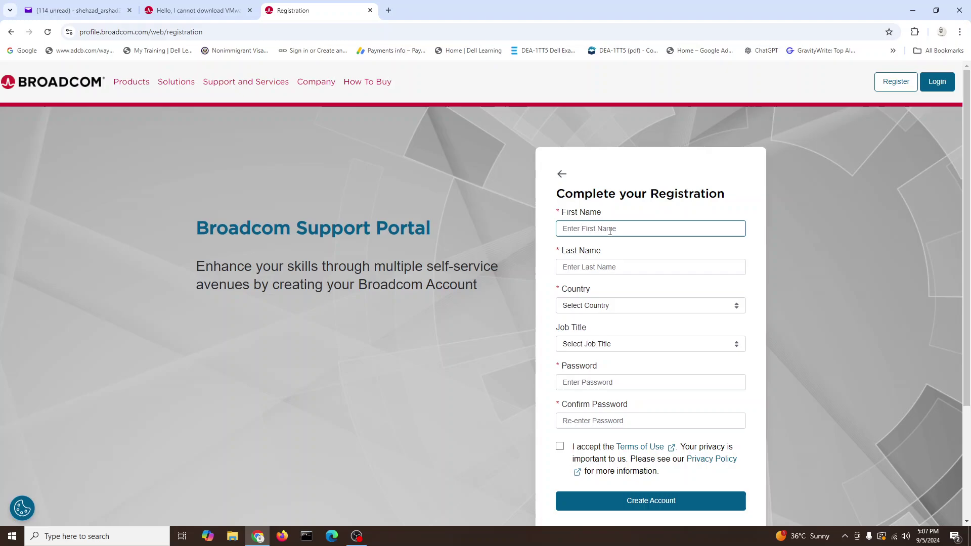
{"action": "key", "text": "Tab"}
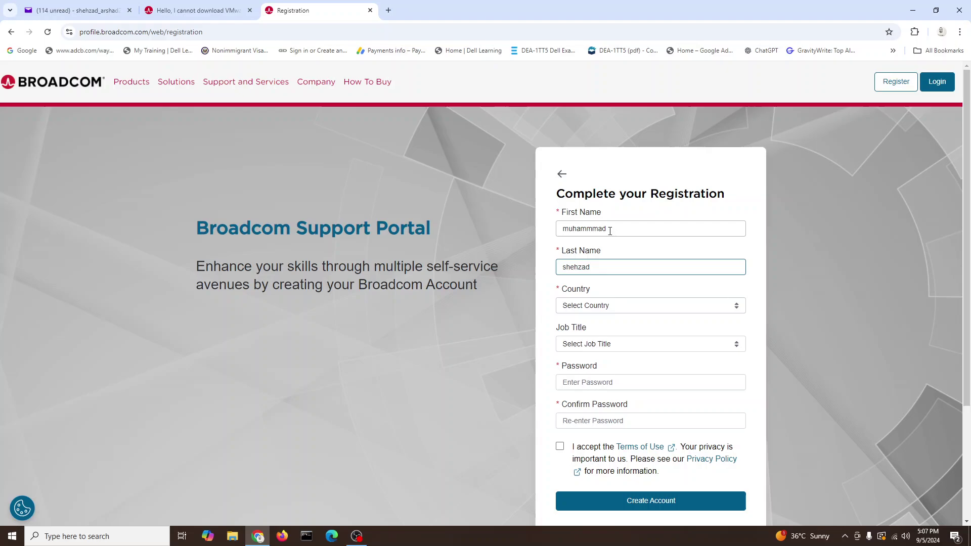
Set the country to United Arab Emirates, enter and confirm the password, and accept the terms.
{"action": "key", "text": "Tab"}
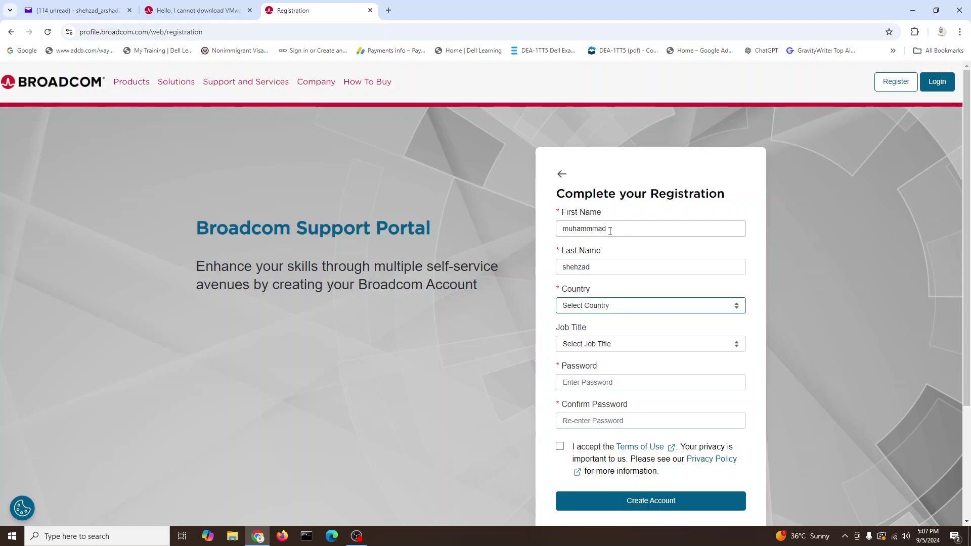
{"action": "key", "text": "z"}
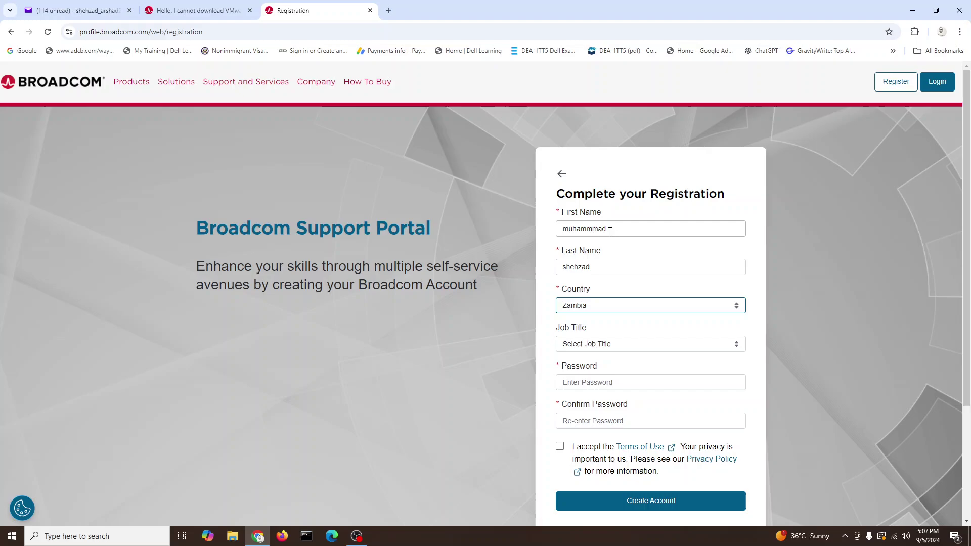
{"action": "key", "text": "u"}
{"action": "key", "text": "u"}
{"action": "key", "text": "u"}
{"action": "key", "text": "Tab"}
{"action": "key", "text": "Tab"}
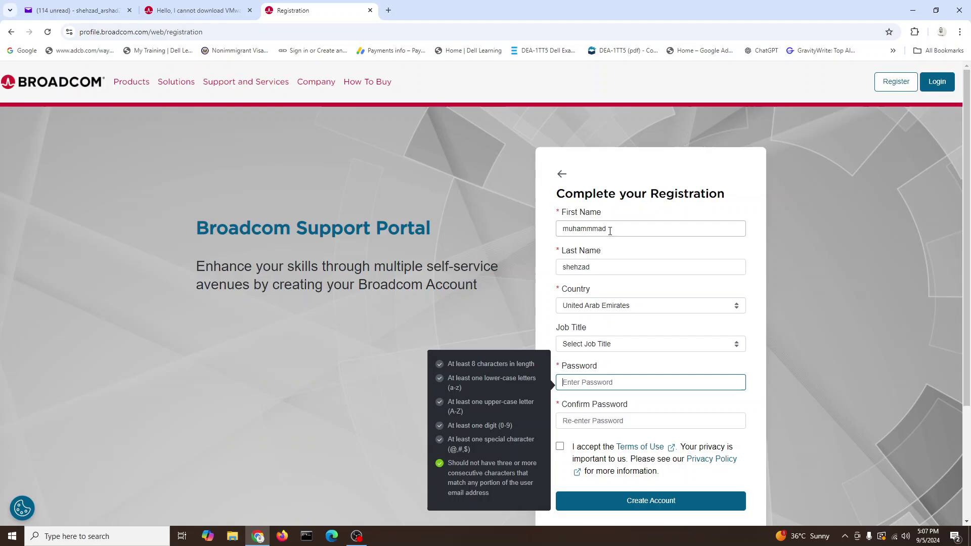
{"action": "type", "text": "••••••••••••••••"}
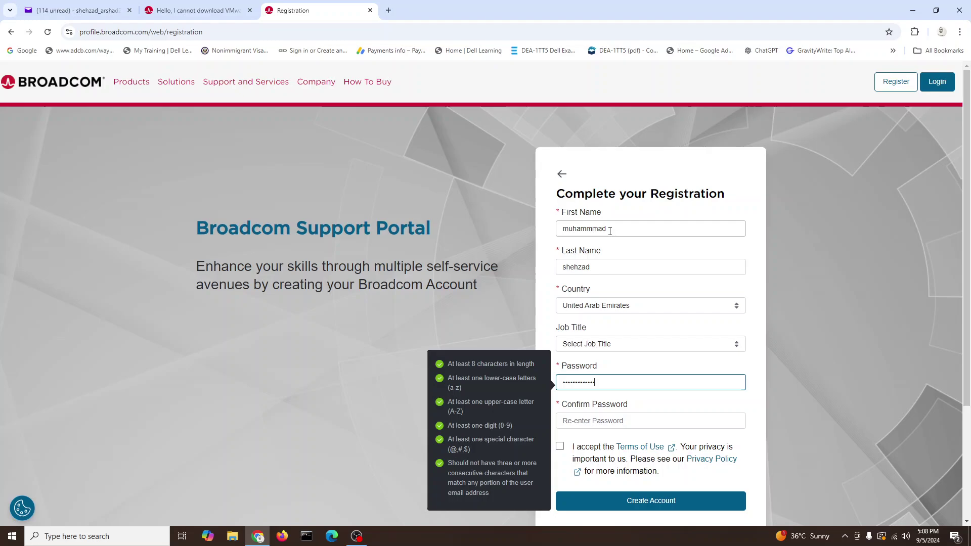
{"action": "key", "text": "Tab"}
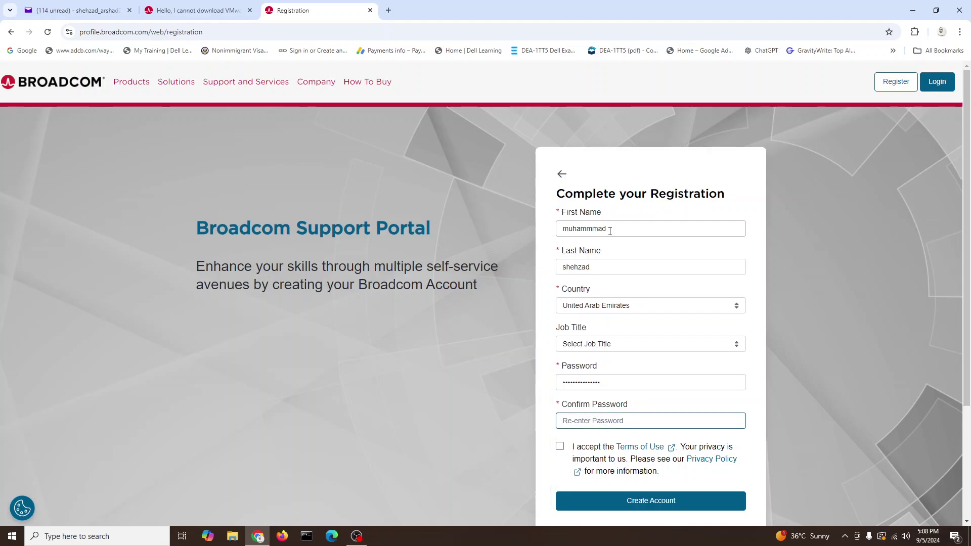
{"action": "type", "text": "••••••••••••"}
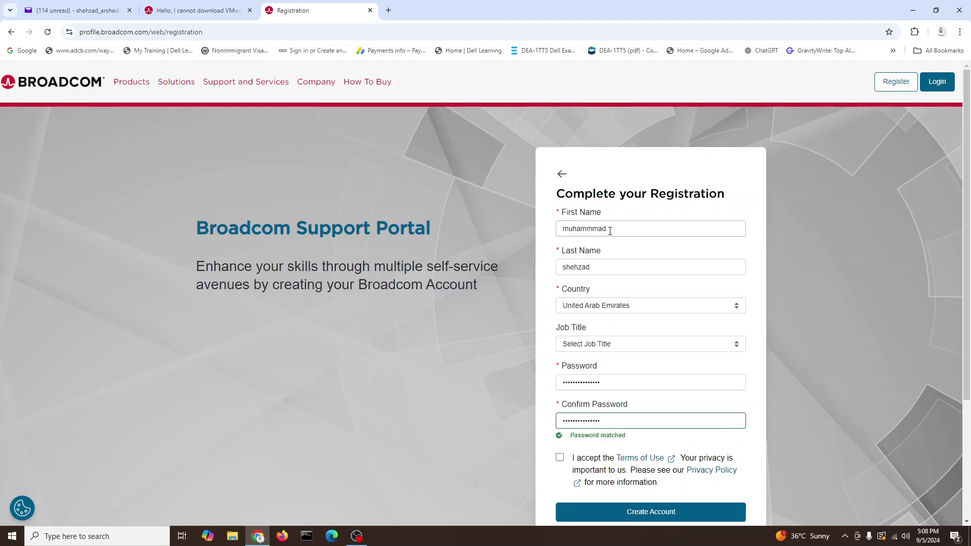
{"action": "left_click", "coordinate": [559, 457]}
Create the Broadcom account and decline saving the password in Chrome.
{"action": "left_click", "coordinate": [647, 511]}
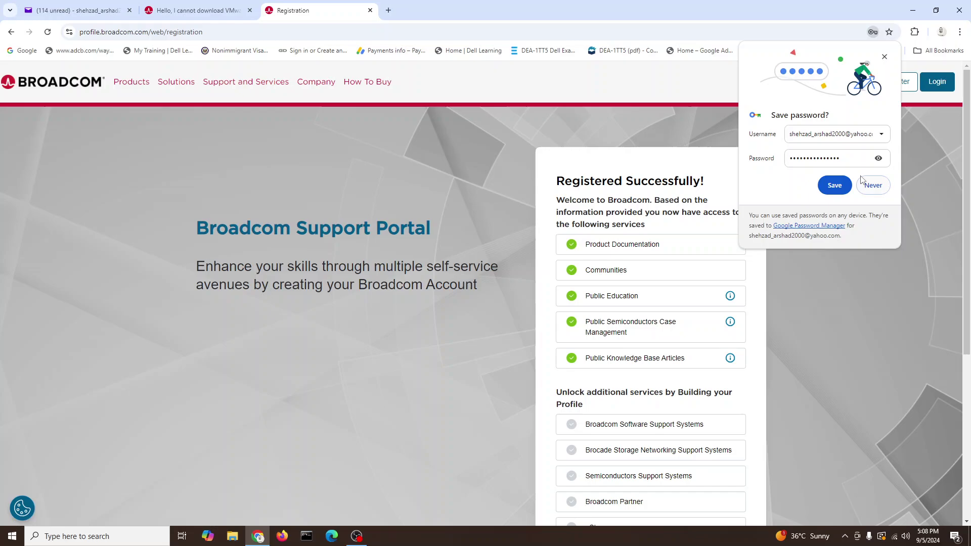
{"action": "left_click", "coordinate": [865, 184]}
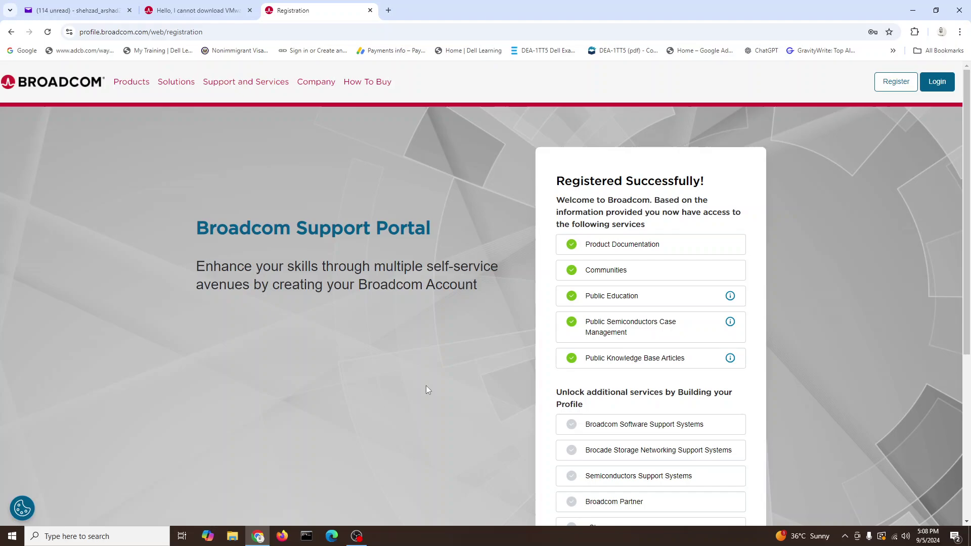
{"action": "scroll", "coordinate": [426, 386], "scroll_direction": "down", "scroll_amount": 5}
{"action": "scroll", "coordinate": [426, 386], "scroll_direction": "up", "scroll_amount": 2}
{"action": "scroll", "coordinate": [426, 389], "scroll_direction": "up", "scroll_amount": 1}
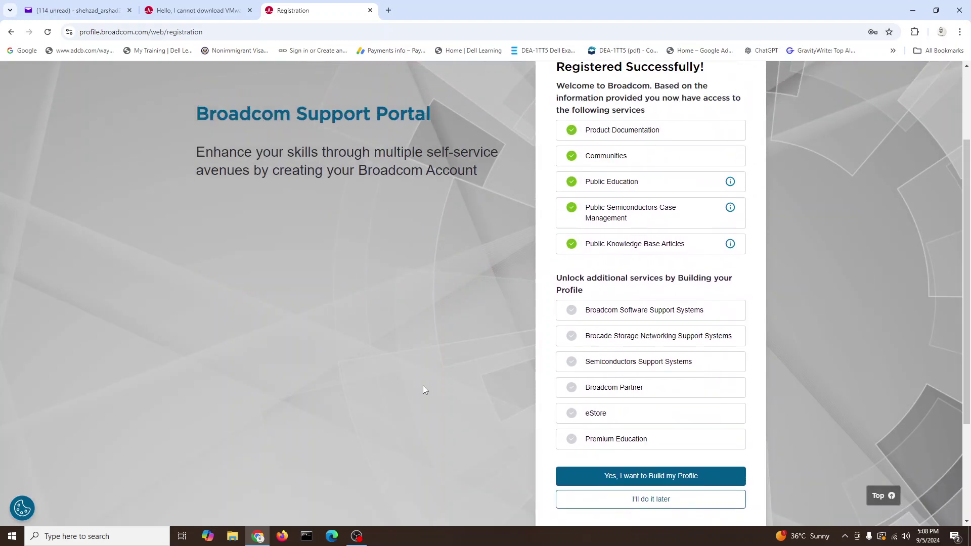
{"action": "scroll", "coordinate": [423, 390], "scroll_direction": "down", "scroll_amount": 1}
Choose 'Yes, I want to Build my Profile' on the Registered Successfully page.
{"action": "left_click", "coordinate": [687, 430]}
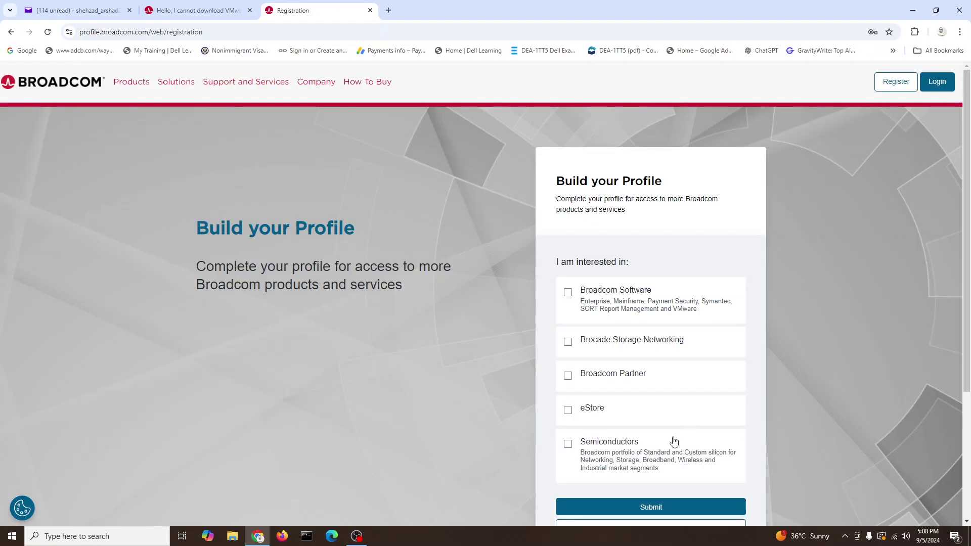
{"action": "scroll", "coordinate": [635, 407], "scroll_direction": "down", "scroll_amount": 4}
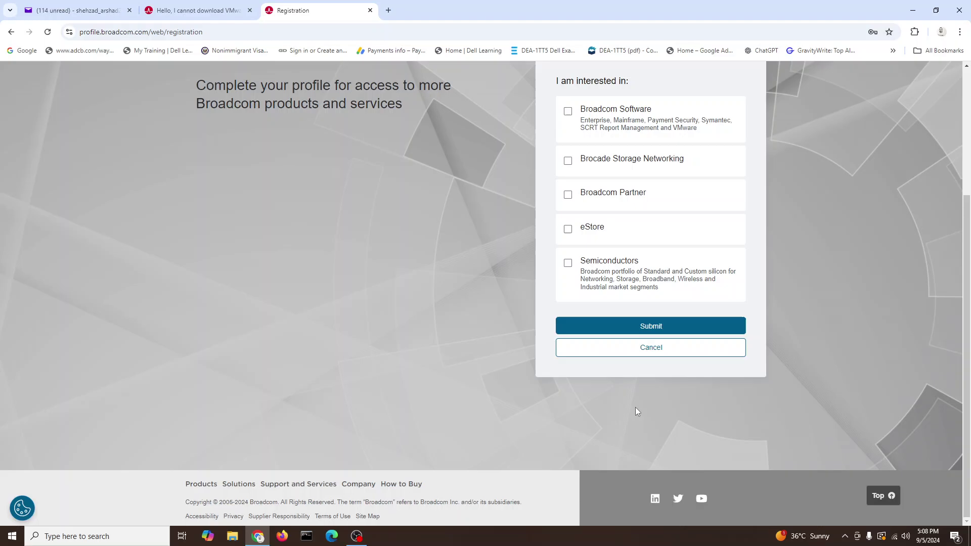
{"action": "scroll", "coordinate": [639, 396], "scroll_direction": "up", "scroll_amount": 3}
{"action": "scroll", "coordinate": [640, 399], "scroll_direction": "down", "scroll_amount": 2}
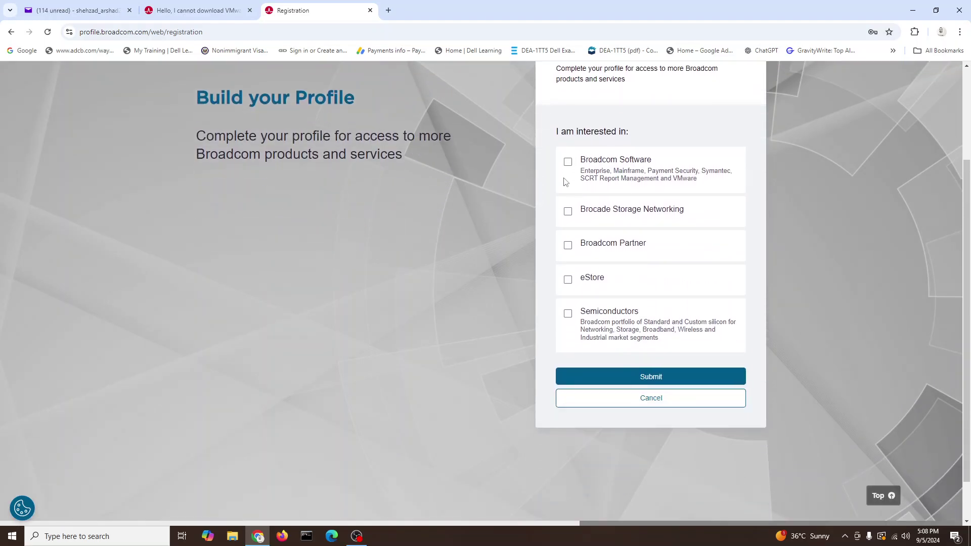
Select Broadcom Partner as the profile interest, leaving Broadcom Software and Semiconductors unchecked.
{"action": "left_click", "coordinate": [568, 161]}
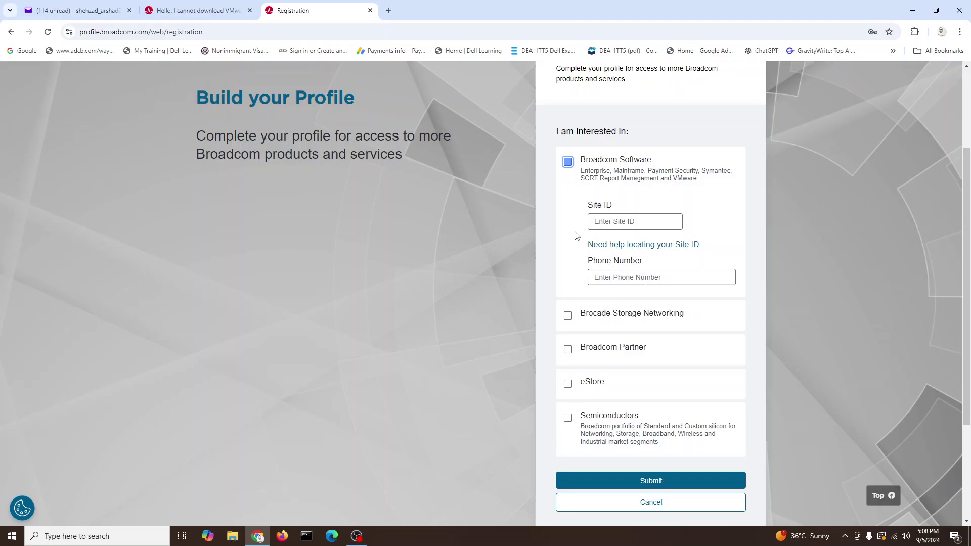
{"action": "left_click", "coordinate": [567, 161]}
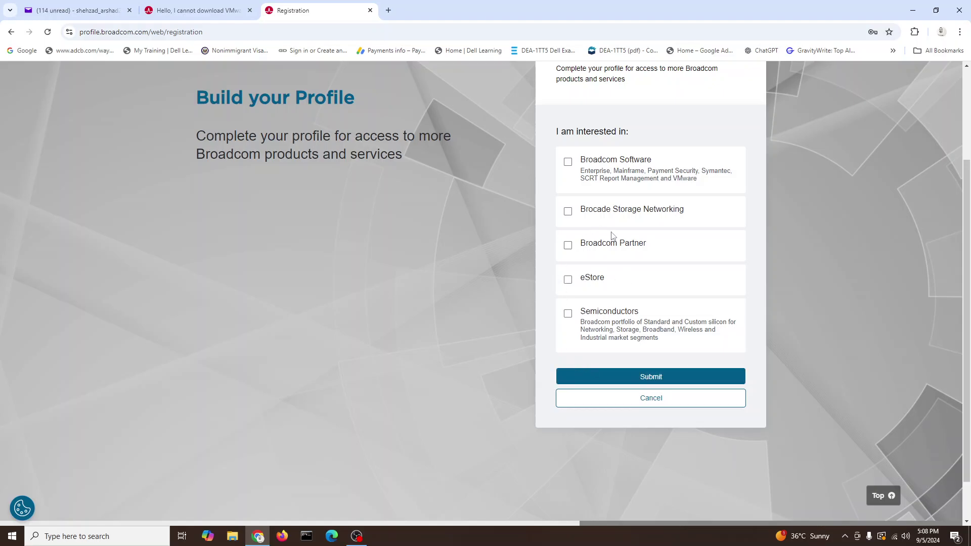
{"action": "left_click", "coordinate": [569, 246]}
{"action": "left_click", "coordinate": [568, 246]}
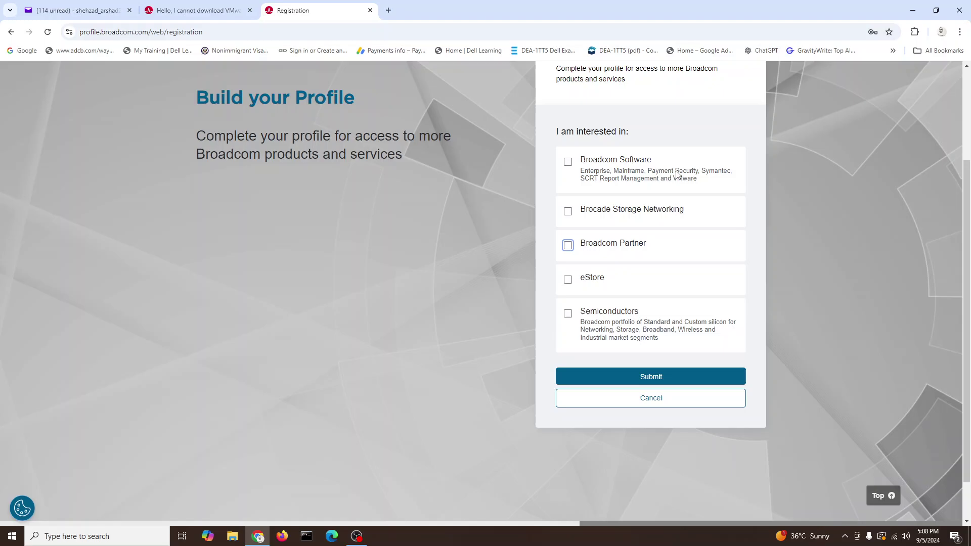
{"action": "scroll", "coordinate": [662, 146], "scroll_direction": "up", "scroll_amount": 3}
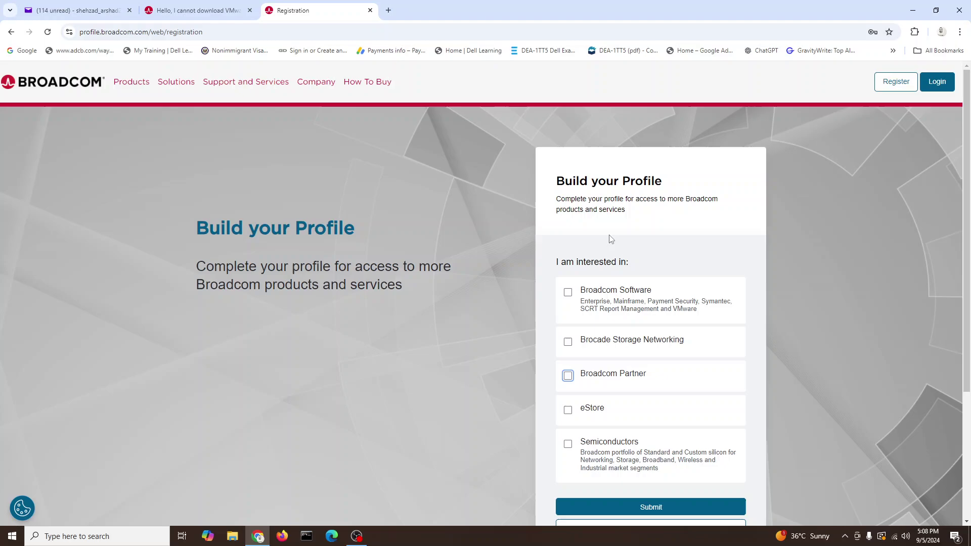
{"action": "scroll", "coordinate": [611, 238], "scroll_direction": "down", "scroll_amount": 2}
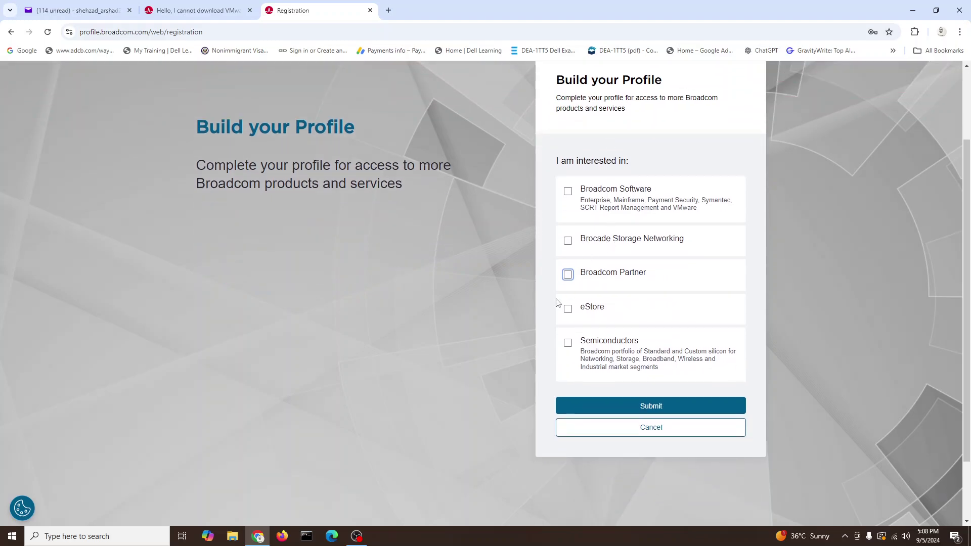
{"action": "left_click", "coordinate": [553, 374]}
{"action": "left_click", "coordinate": [568, 343]}
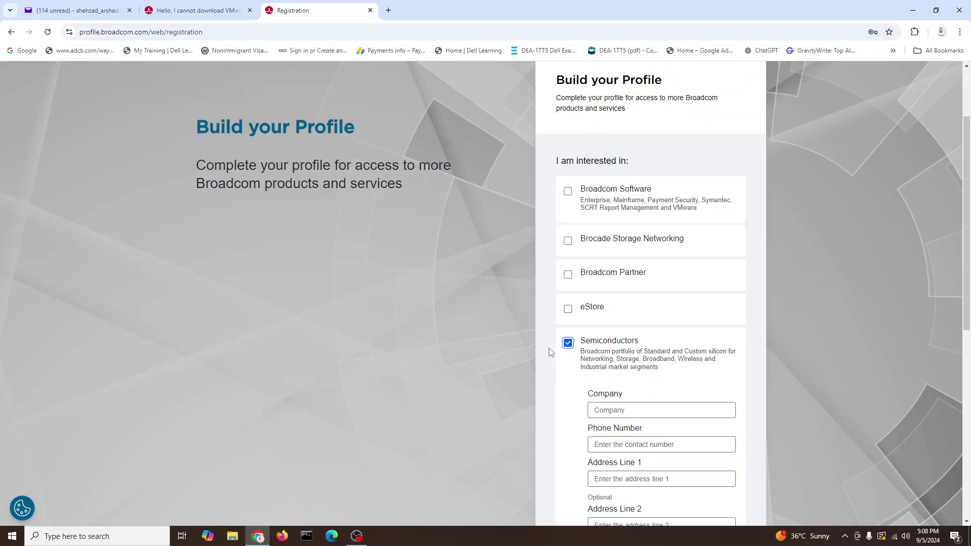
{"action": "left_click", "coordinate": [567, 343]}
{"action": "left_click", "coordinate": [568, 274]}
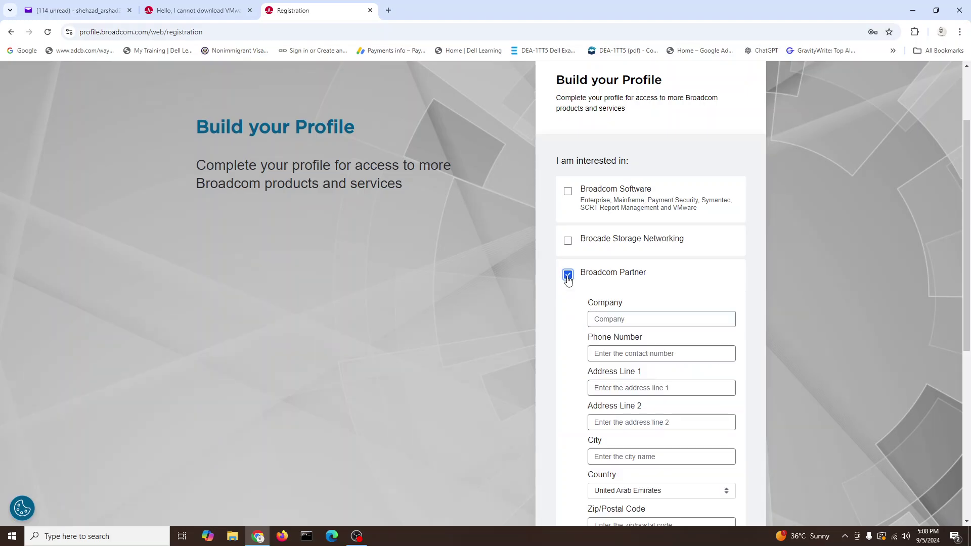
Fill in the company name, phone number, address lines, city and postal code fields.
{"action": "left_click", "coordinate": [629, 319]}
{"action": "type", "text": "xyz"}
{"action": "scroll", "coordinate": [629, 313], "scroll_direction": "down", "scroll_amount": 2}
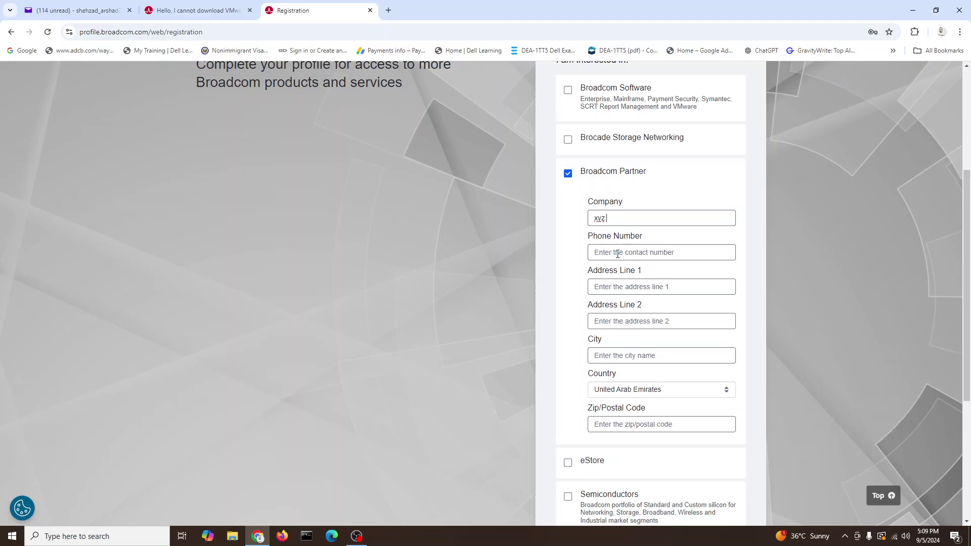
{"action": "type", "text": "0"}
{"action": "type", "text": "abu dhabi"}
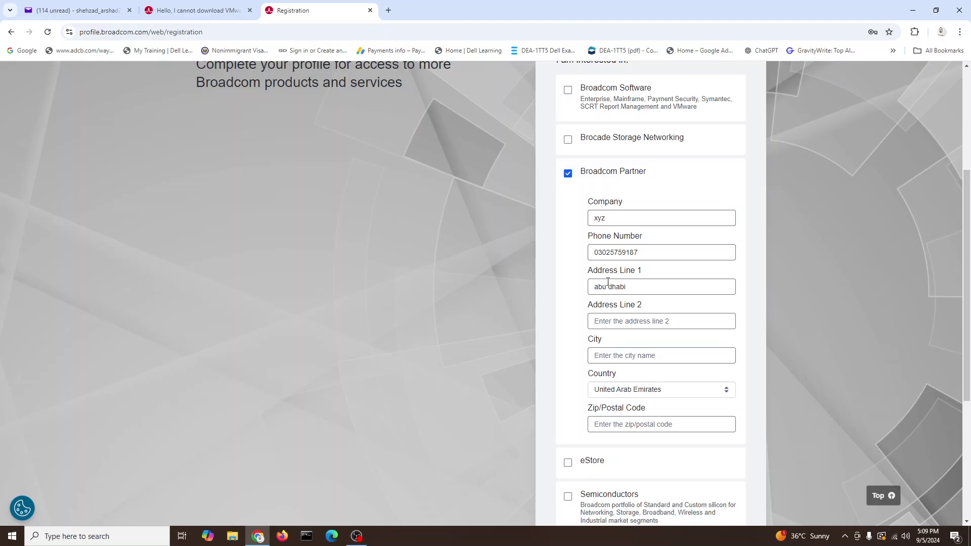
{"action": "key", "text": "Tab"}
{"action": "type", "text": "ab"}
{"action": "left_click", "coordinate": [596, 352]}
{"action": "type", "text": "abu "}
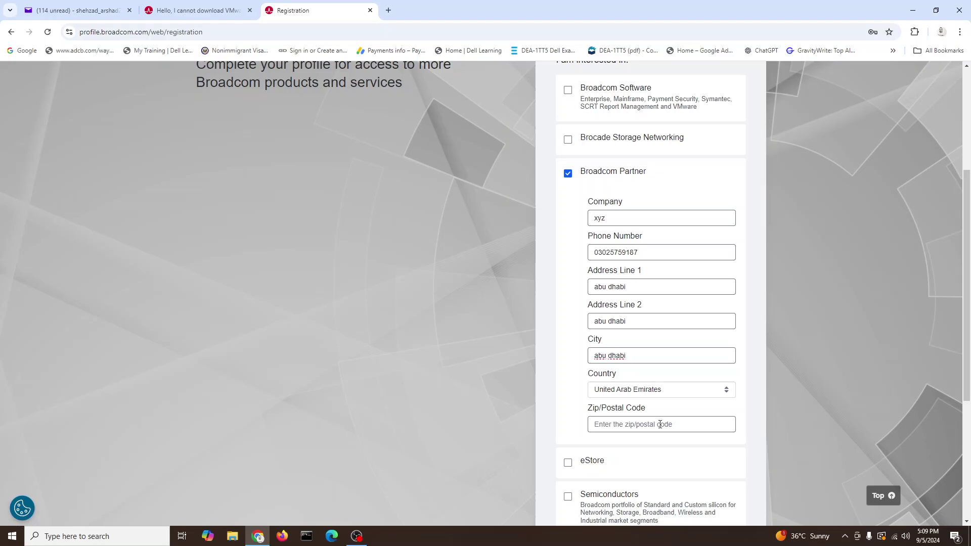
{"action": "type", "text": "0"}
{"action": "key", "text": "BackSpace"}
{"action": "type", "text": "00000"}
Submit the Broadcom Partner profile, confirm the preview, and close the Completed page.
{"action": "scroll", "coordinate": [659, 424], "scroll_direction": "down", "scroll_amount": 5}
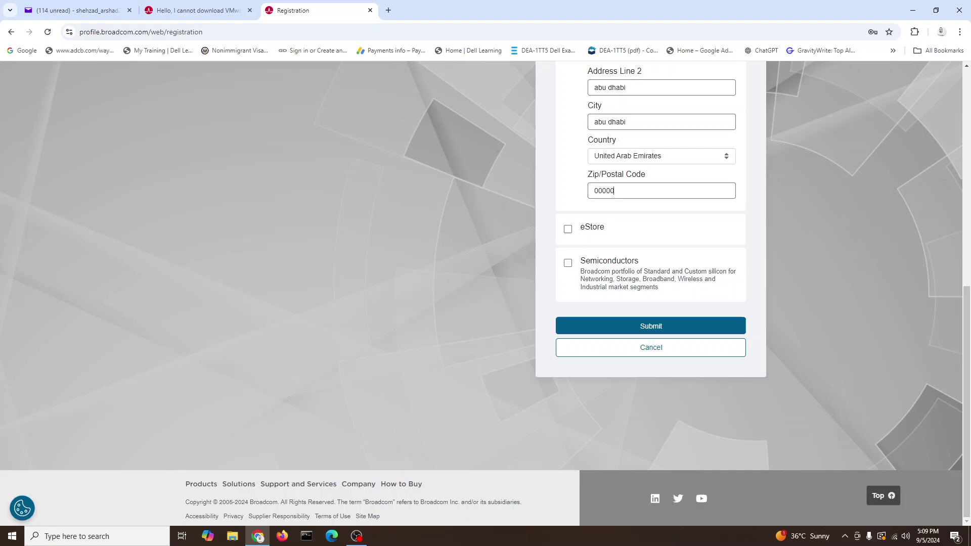
{"action": "left_click", "coordinate": [655, 327]}
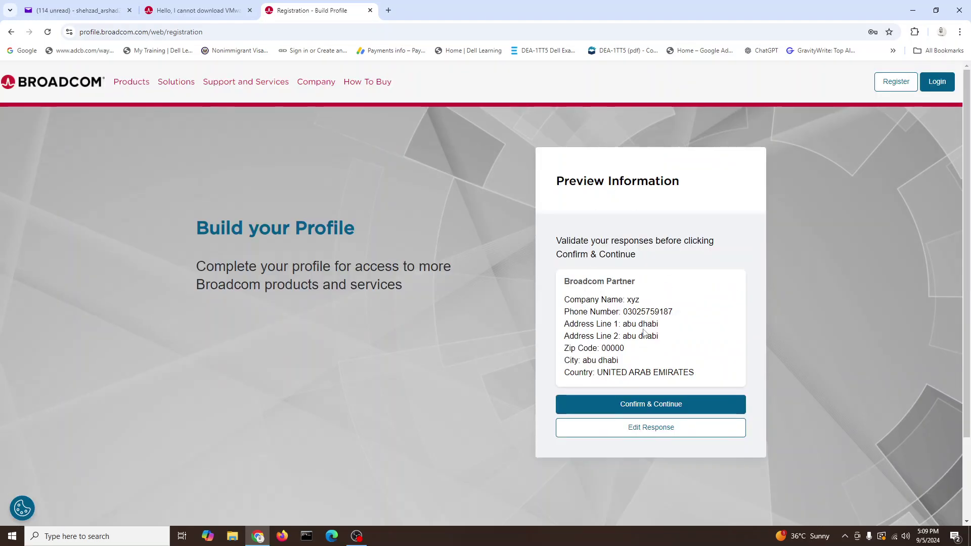
{"action": "left_click", "coordinate": [662, 404]}
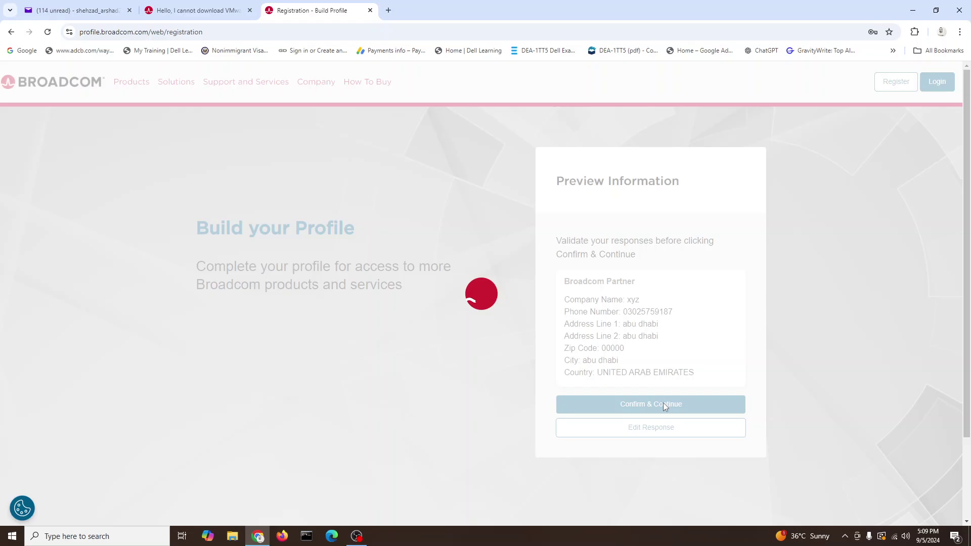
{"action": "scroll", "coordinate": [665, 407], "scroll_direction": "down", "scroll_amount": 3}
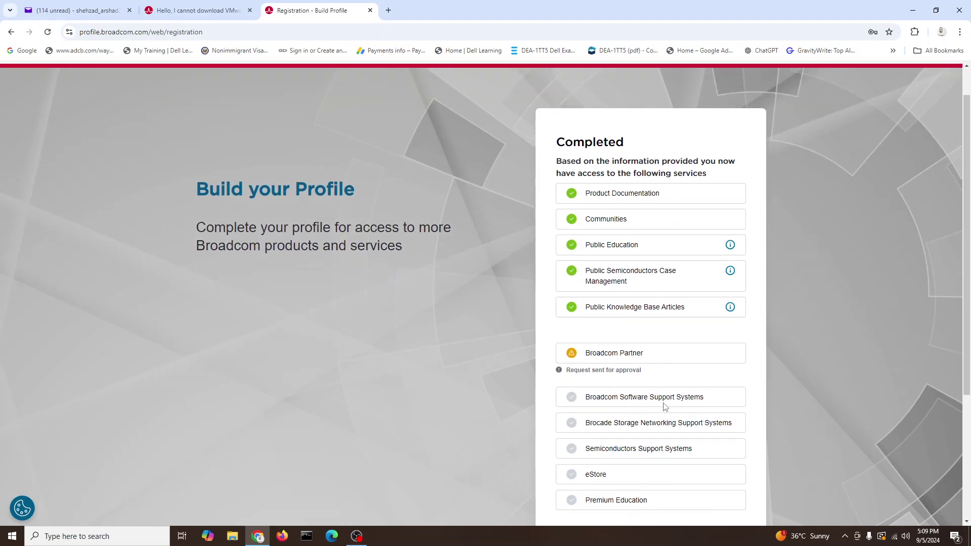
{"action": "left_click", "coordinate": [648, 431]}
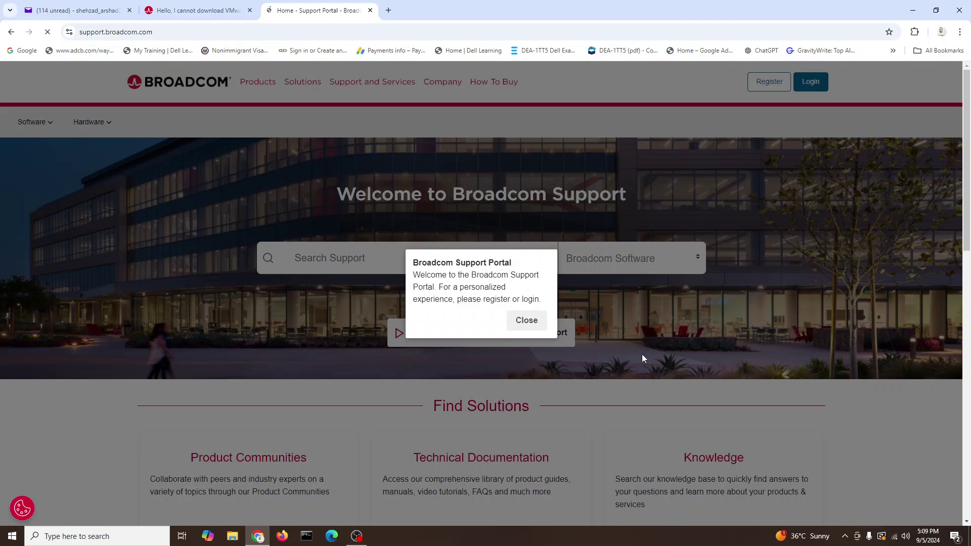
Dismiss the welcome notice and log in with the saved username, Remember me checked, and the password.
{"action": "left_click", "coordinate": [527, 320]}
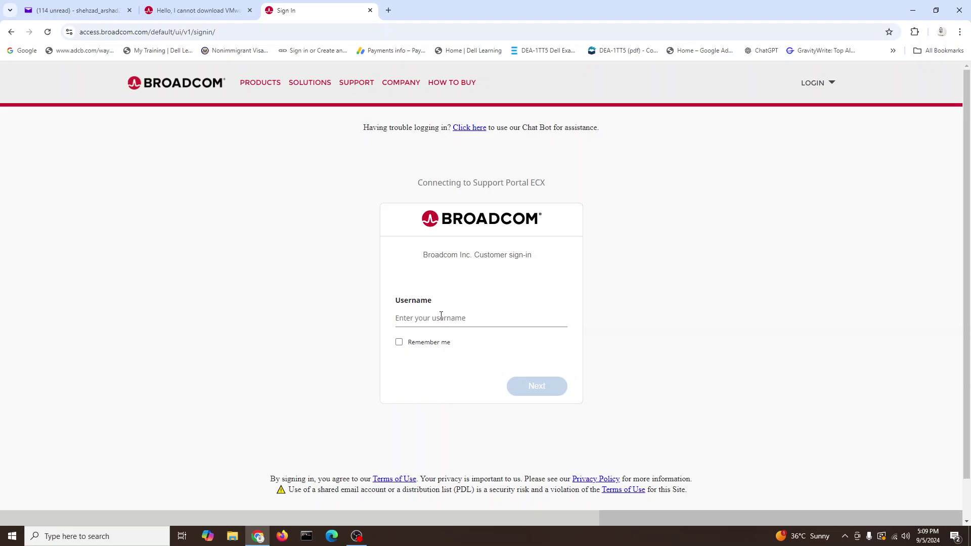
{"action": "left_click", "coordinate": [441, 316]}
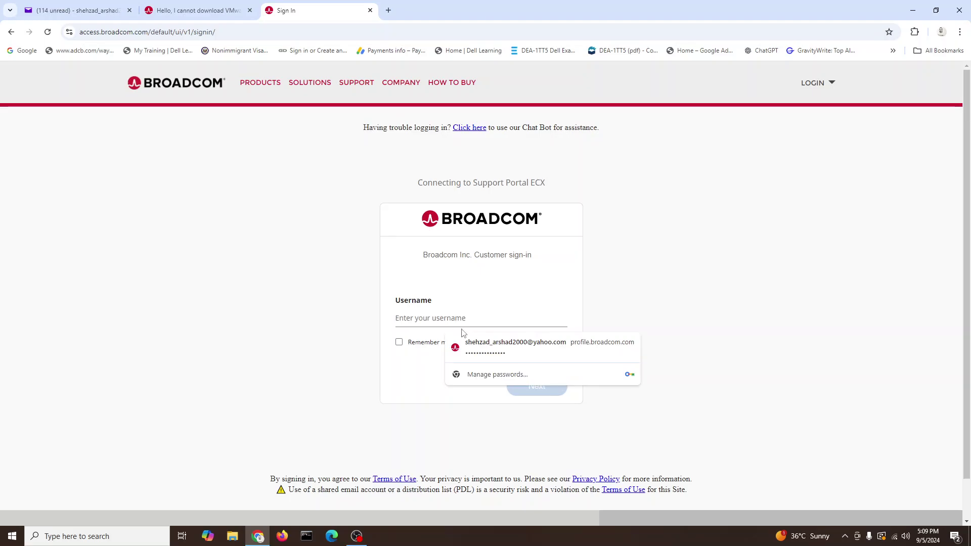
{"action": "left_click", "coordinate": [483, 346]}
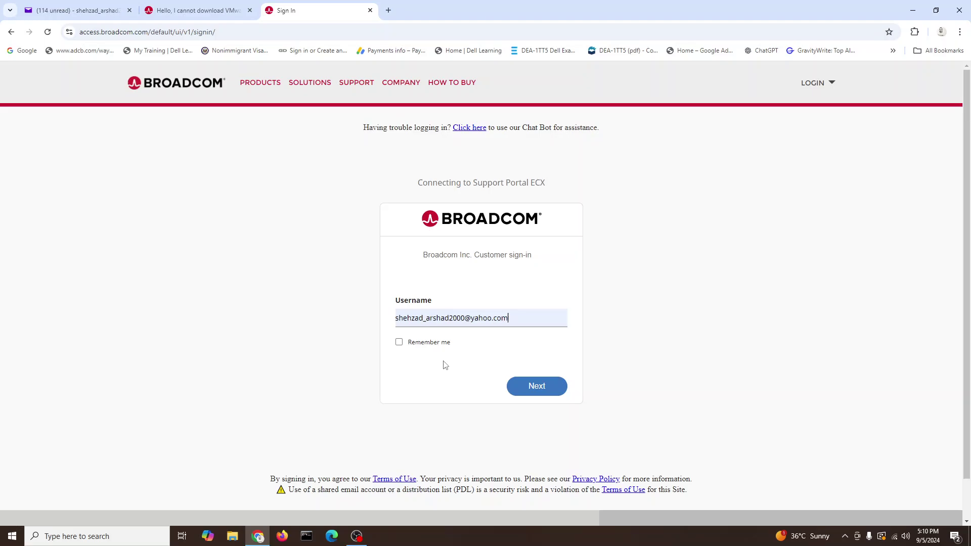
{"action": "left_click", "coordinate": [399, 342]}
{"action": "left_click", "coordinate": [528, 387]}
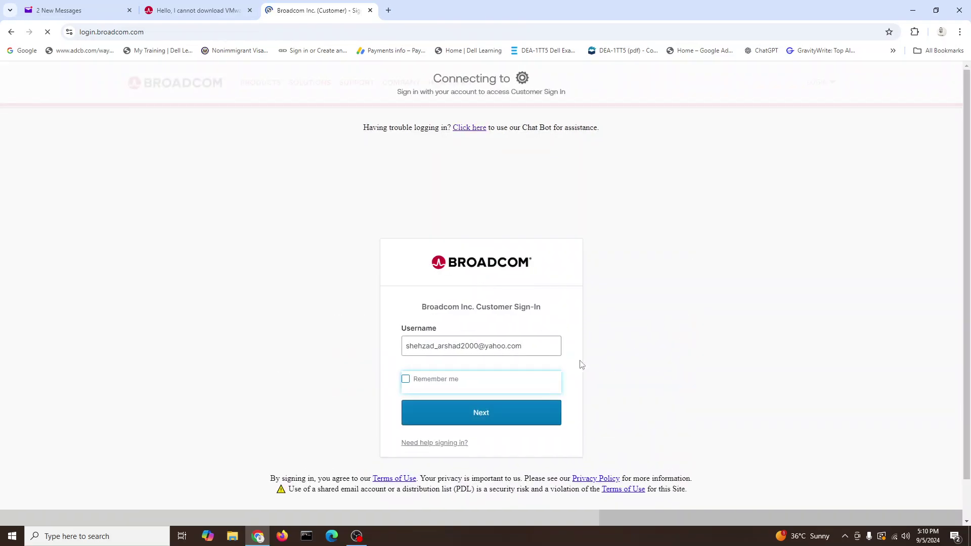
{"action": "left_click", "coordinate": [430, 383]}
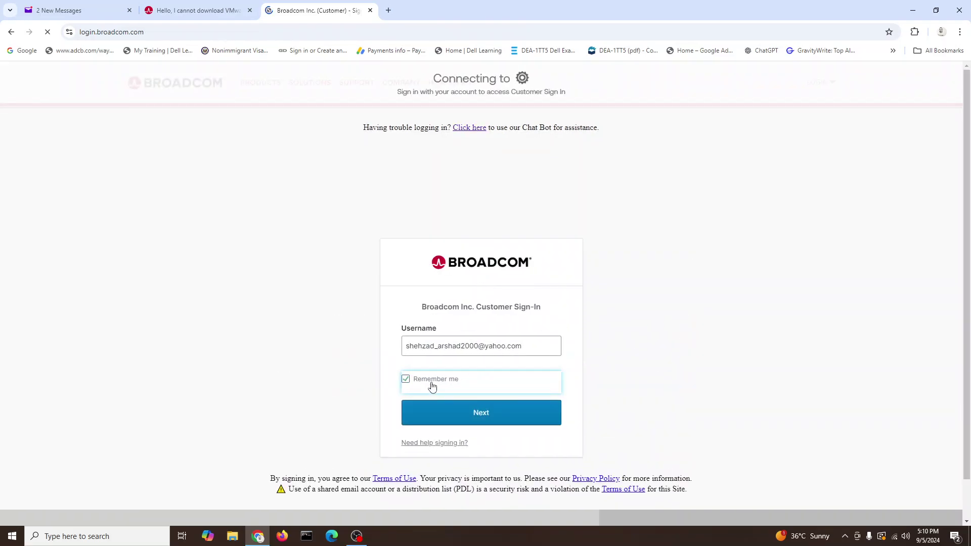
{"action": "left_click", "coordinate": [482, 413]}
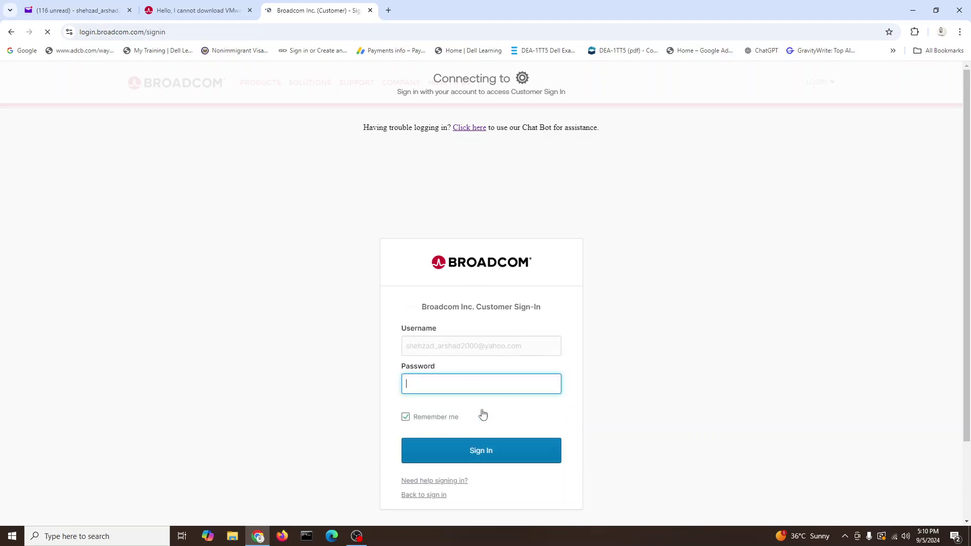
{"action": "type", "text": "*"}
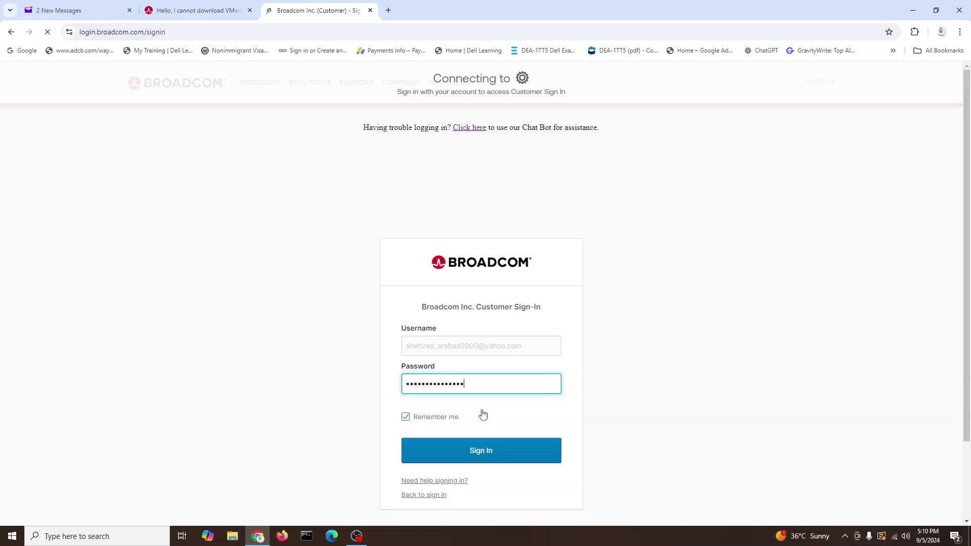
{"action": "left_click", "coordinate": [485, 451]}
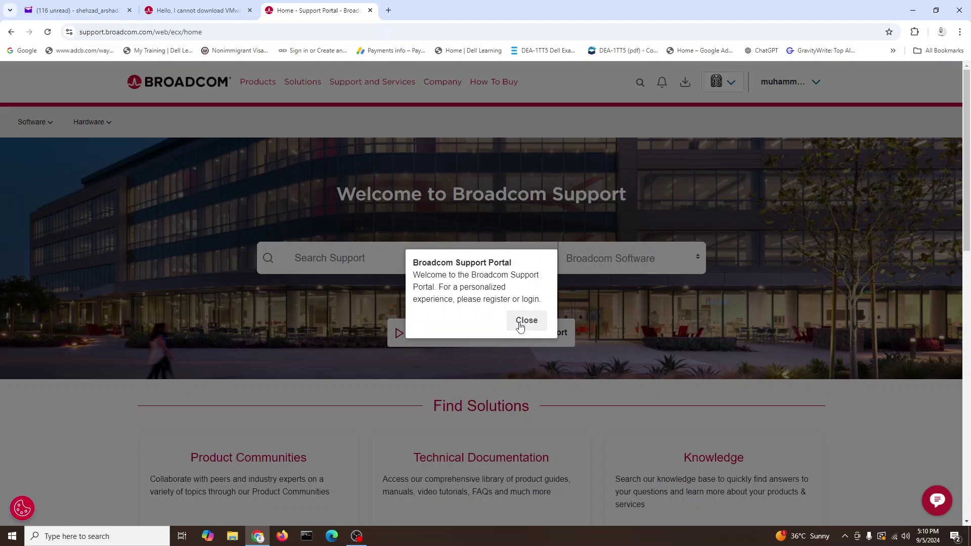
Switch the portal division to VMware Cloud Foundation and close the My Dashboard tour popup.
{"action": "left_click", "coordinate": [522, 319]}
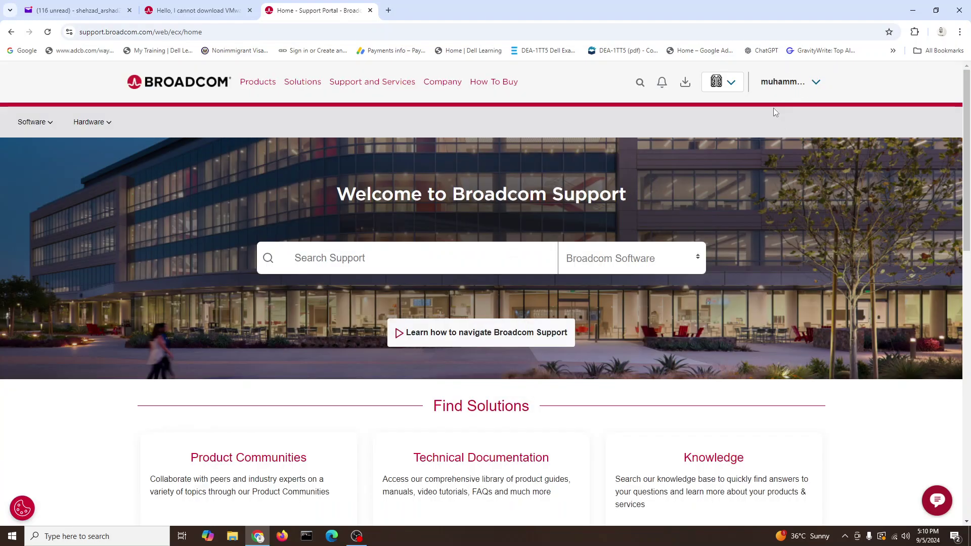
{"action": "left_click", "coordinate": [731, 87]}
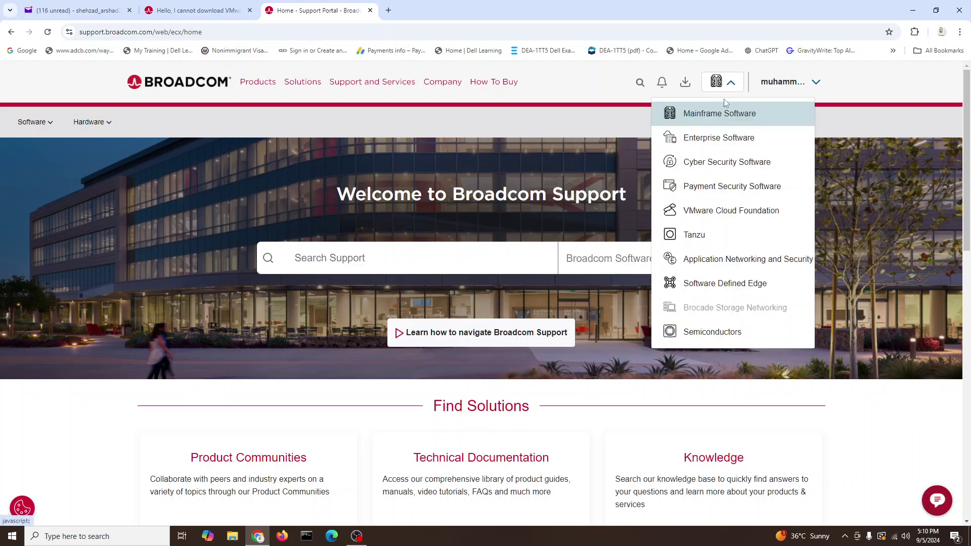
{"action": "left_click", "coordinate": [751, 212]}
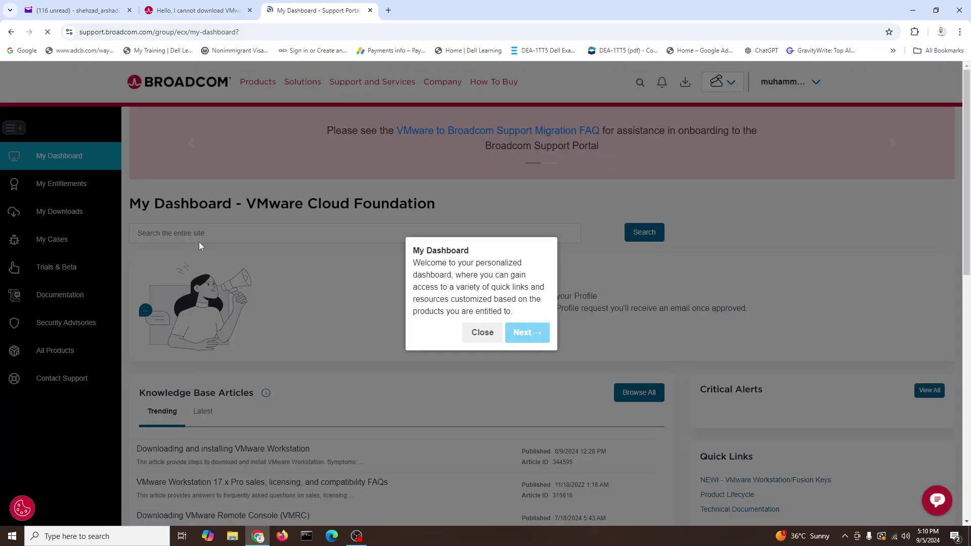
{"action": "left_click", "coordinate": [522, 336]}
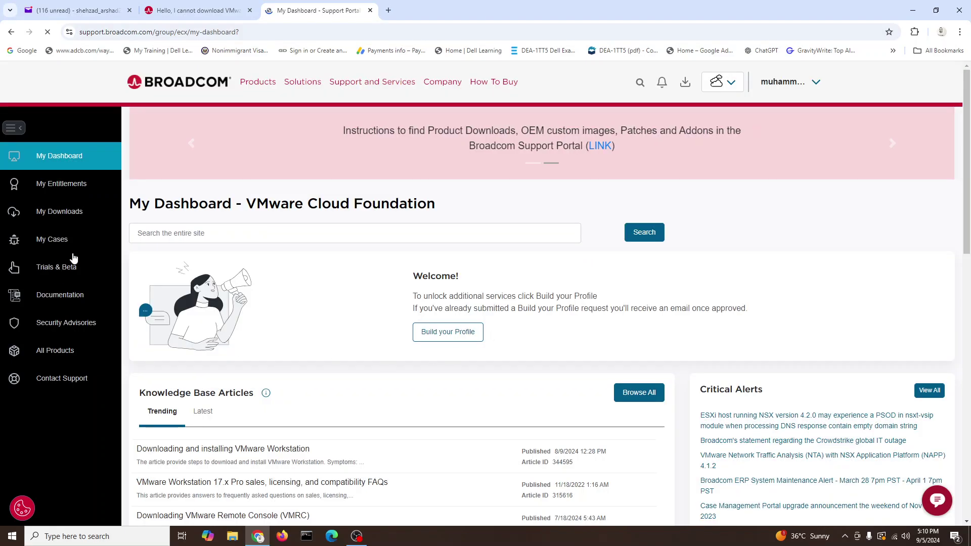
Search My Downloads for 'workstation' and open the VMware Workstation Pro product page.
{"action": "left_click", "coordinate": [55, 215]}
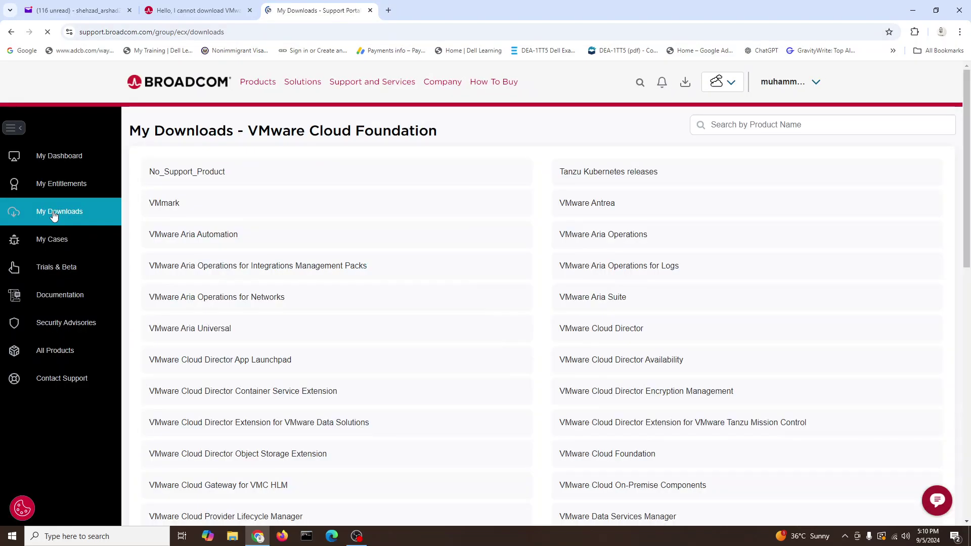
{"action": "left_click", "coordinate": [736, 125]}
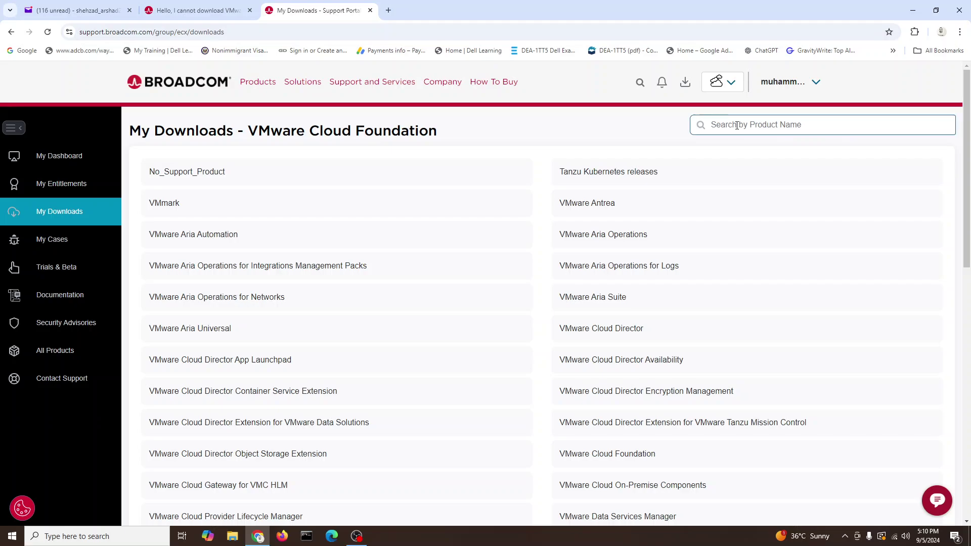
{"action": "type", "text": "workstation"}
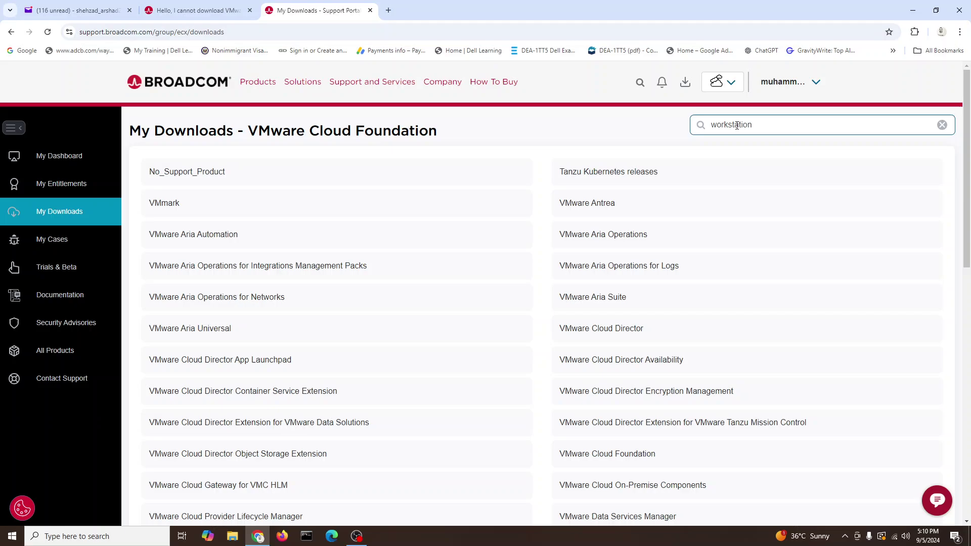
{"action": "key", "text": "Return"}
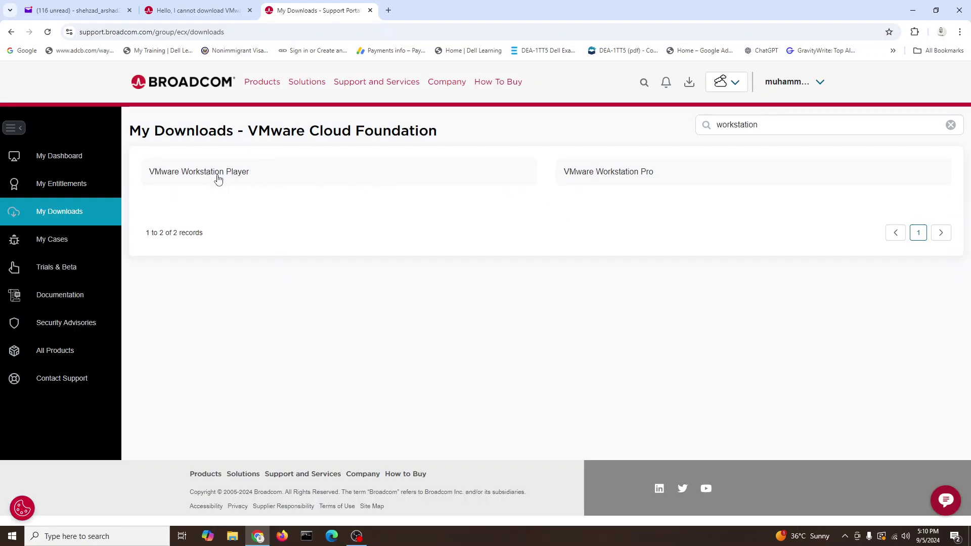
{"action": "left_click", "coordinate": [604, 173]}
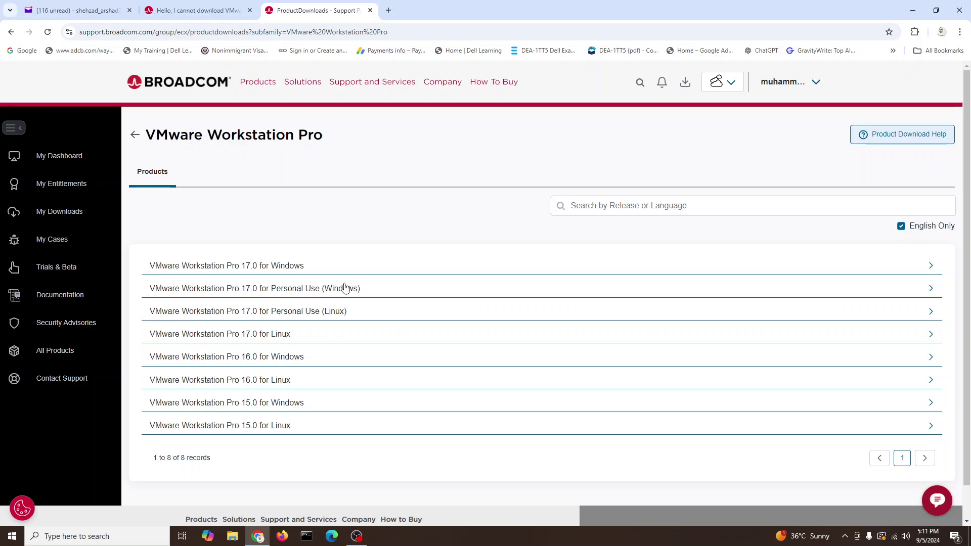
Open release 17.6 under Workstation Pro for Personal Use (Windows) and agree to the Terms and Conditions.
{"action": "left_click", "coordinate": [299, 292]}
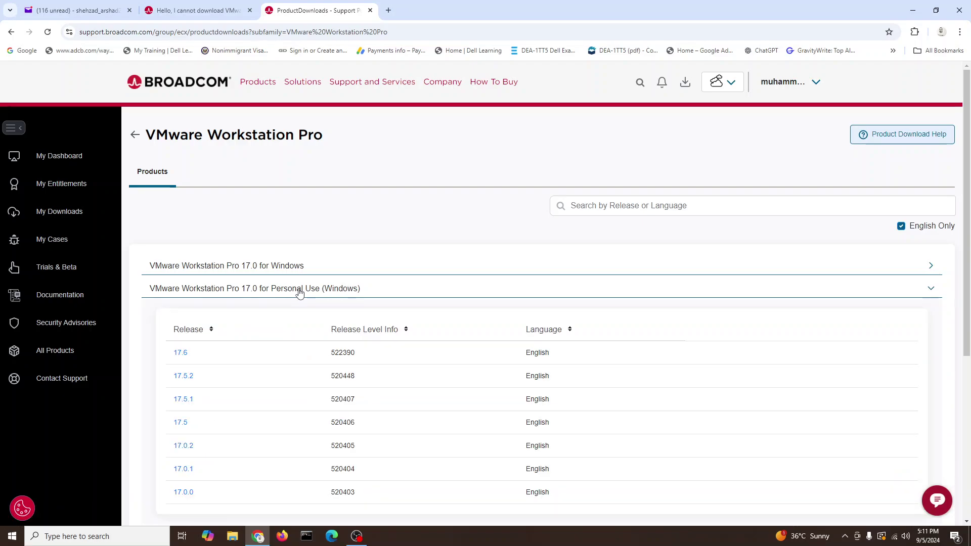
{"action": "left_click", "coordinate": [180, 354]}
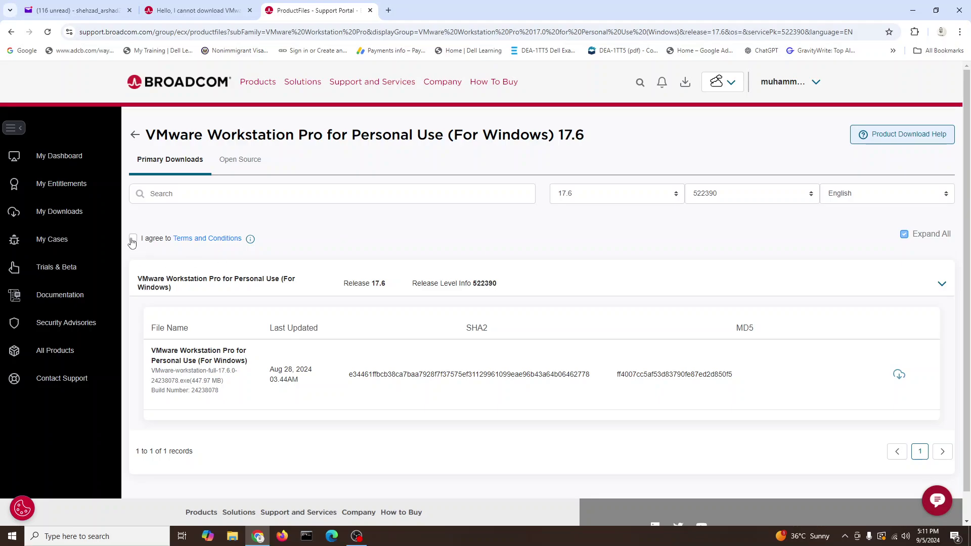
{"action": "left_click", "coordinate": [133, 238]}
{"action": "scroll", "coordinate": [445, 289], "scroll_direction": "down", "scroll_amount": 1}
{"action": "scroll", "coordinate": [445, 292], "scroll_direction": "up", "scroll_amount": 1}
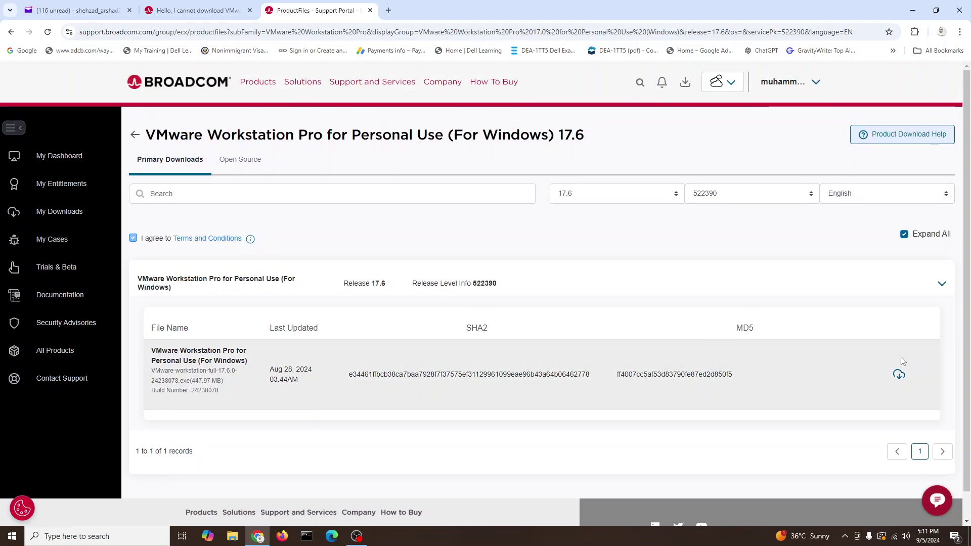
Launch Snipping Tool, capture the whole browser page, then minimize the Snipping Tool window.
{"action": "left_click", "coordinate": [136, 536]}
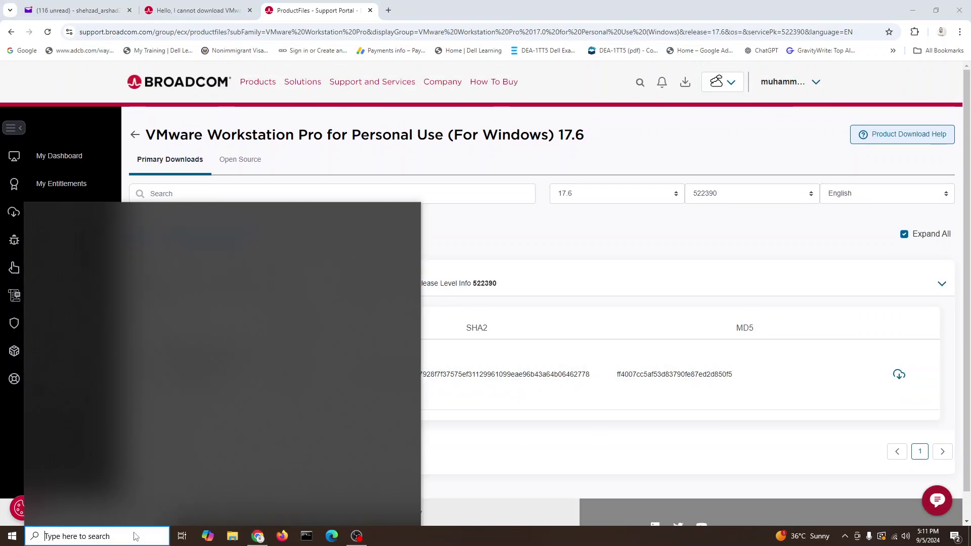
{"action": "type", "text": "sn"}
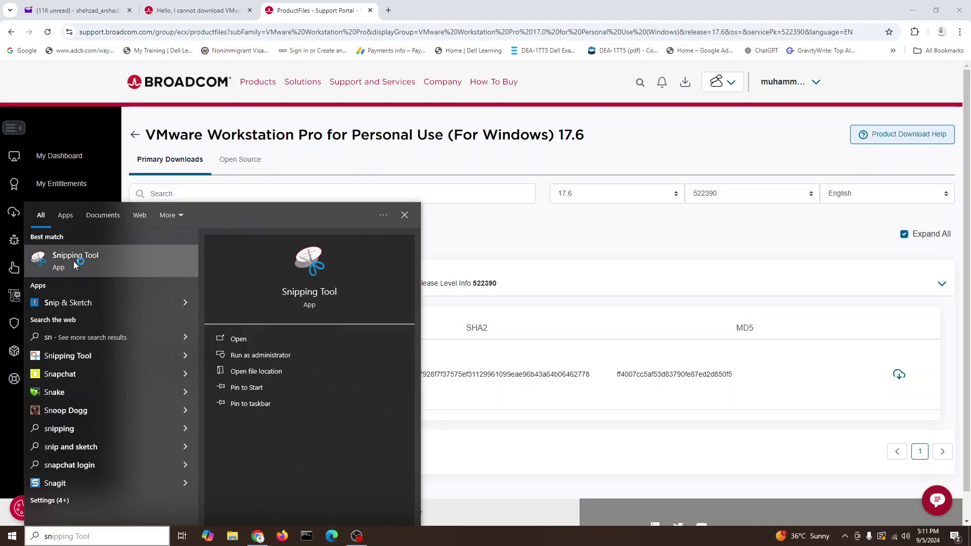
{"action": "left_click", "coordinate": [74, 260]}
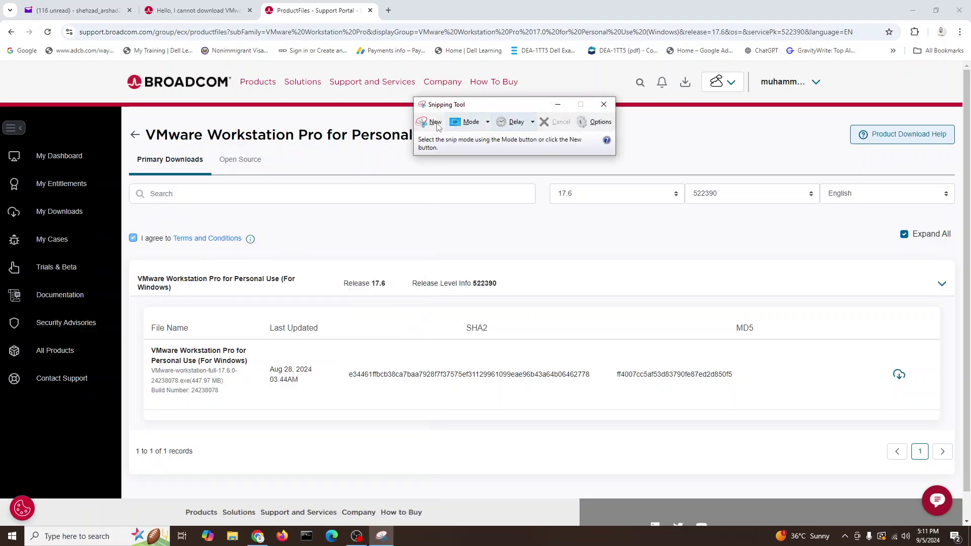
{"action": "left_click", "coordinate": [430, 121]}
{"action": "left_click_drag", "start_coordinate": [2, 21], "coordinate": [921, 473]}
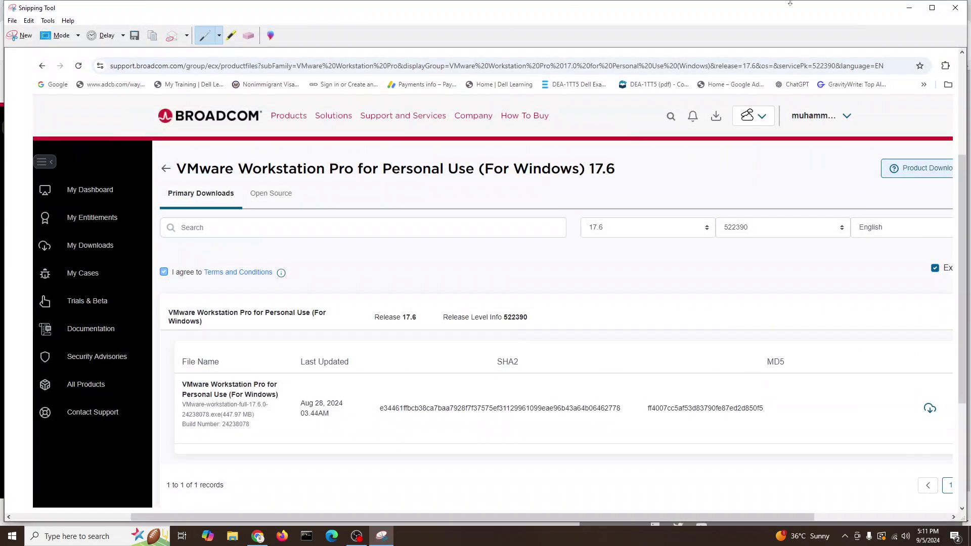
{"action": "left_click", "coordinate": [908, 8]}
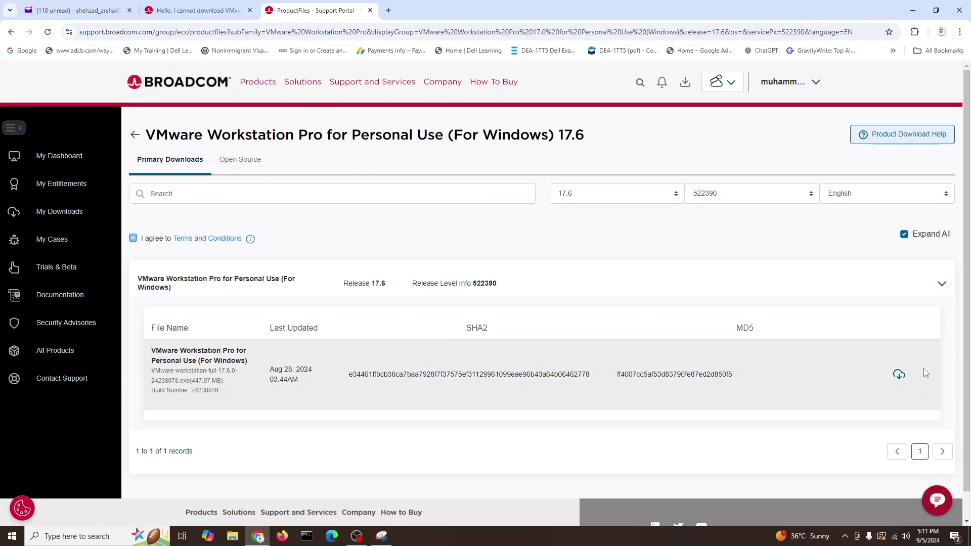
Start the installer download, accept extra verification, and submit the Trade Compliance form with the State/Province filled in.
{"action": "left_click", "coordinate": [899, 377]}
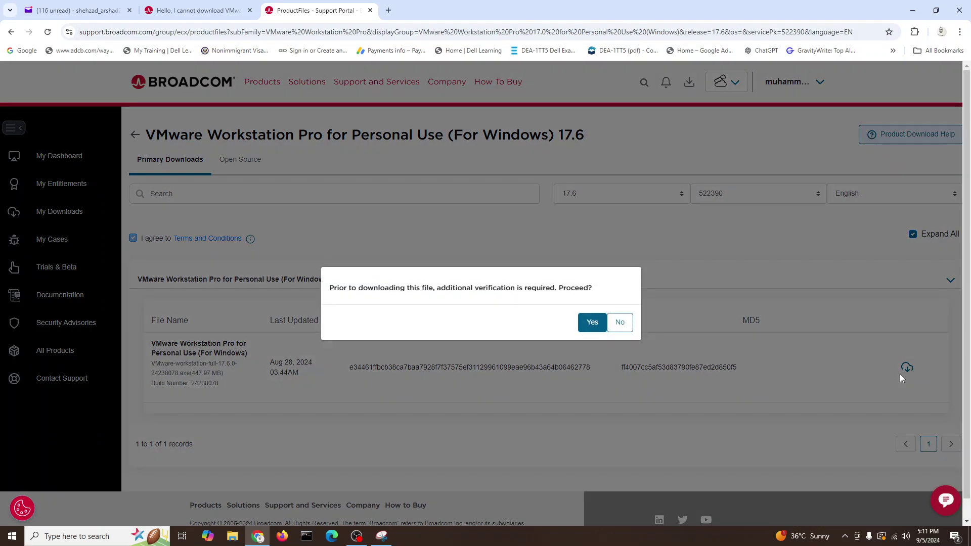
{"action": "left_click", "coordinate": [592, 319]}
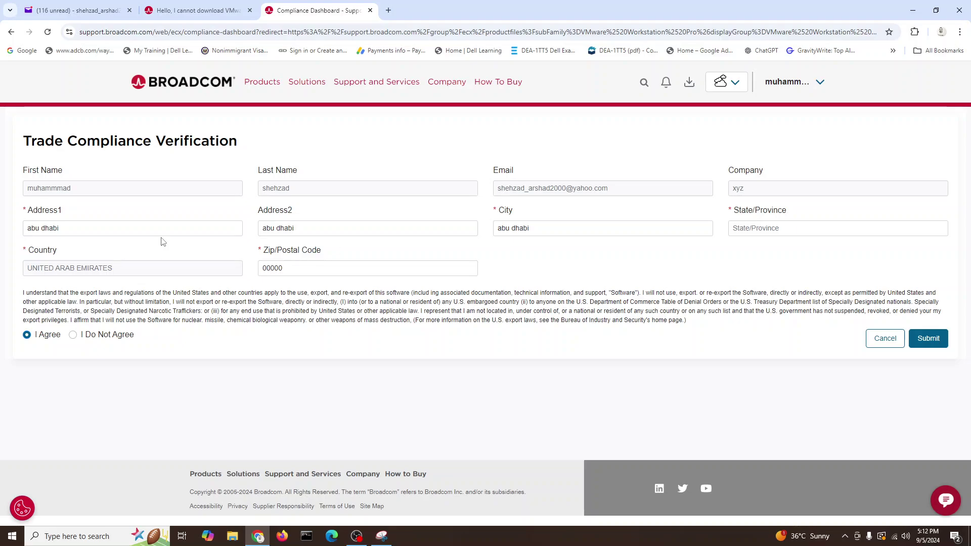
{"action": "left_click", "coordinate": [108, 227]}
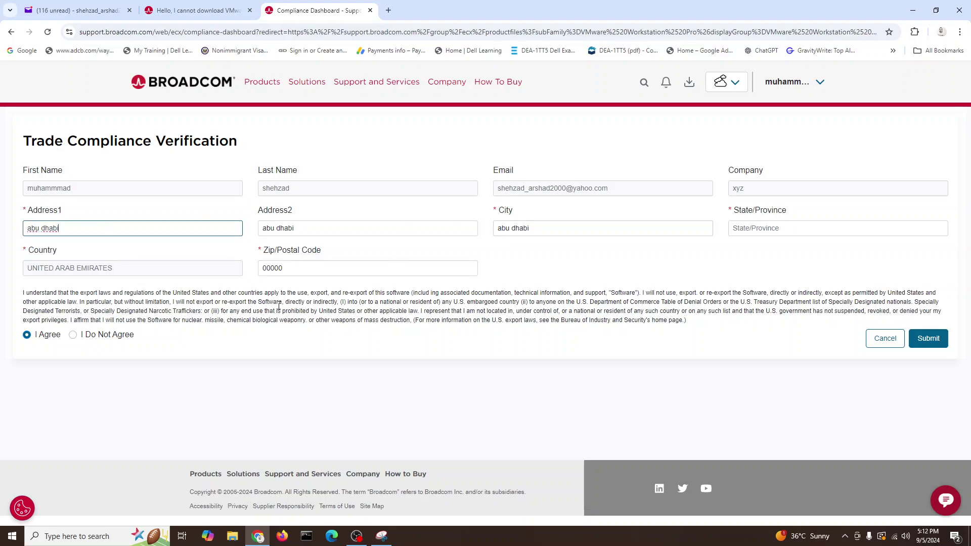
{"action": "left_click", "coordinate": [927, 338]}
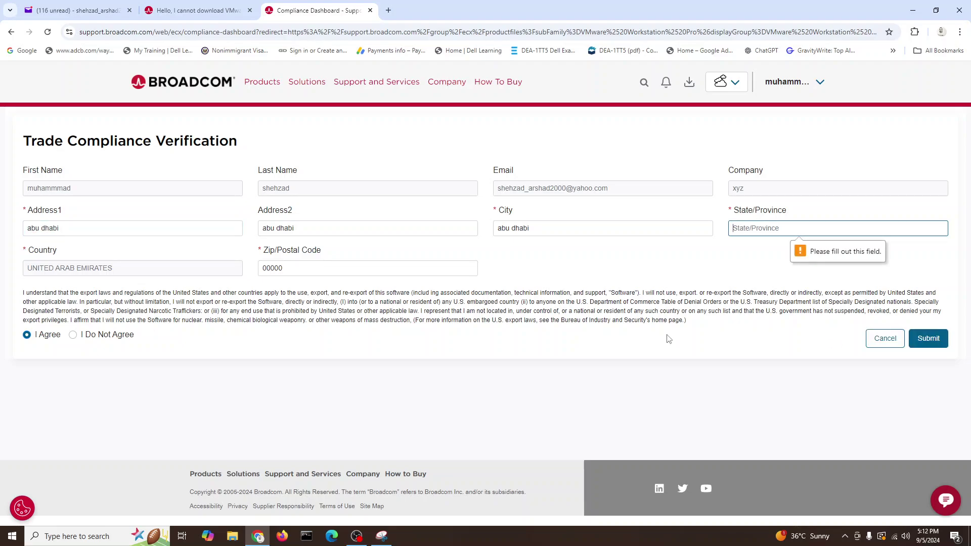
{"action": "type", "text": "abu"}
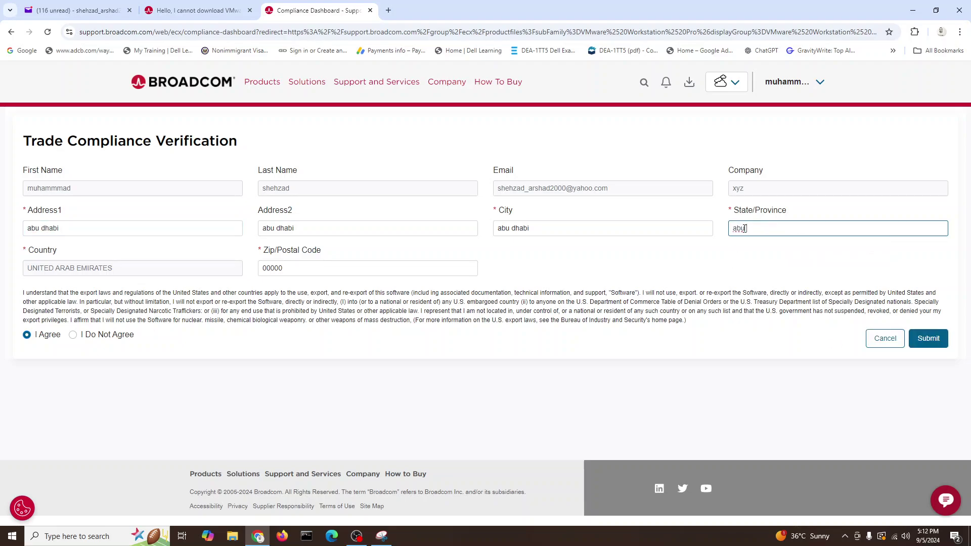
{"action": "type", "text": " dhabi"}
{"action": "left_click", "coordinate": [937, 341]}
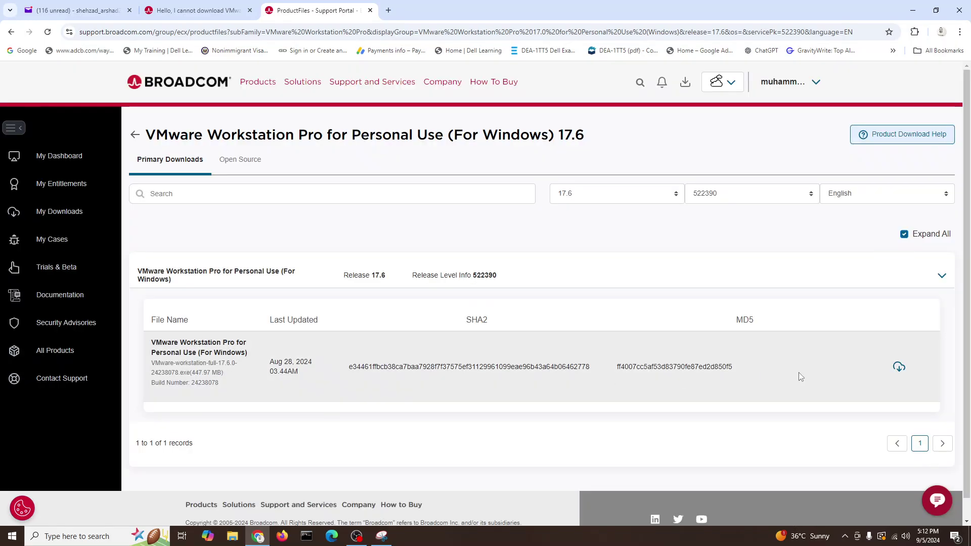
Retry the download and allow the unverified VMware-workstation-full-17.6.0-24238078.exe in Chrome's download bubble.
{"action": "left_click", "coordinate": [898, 368]}
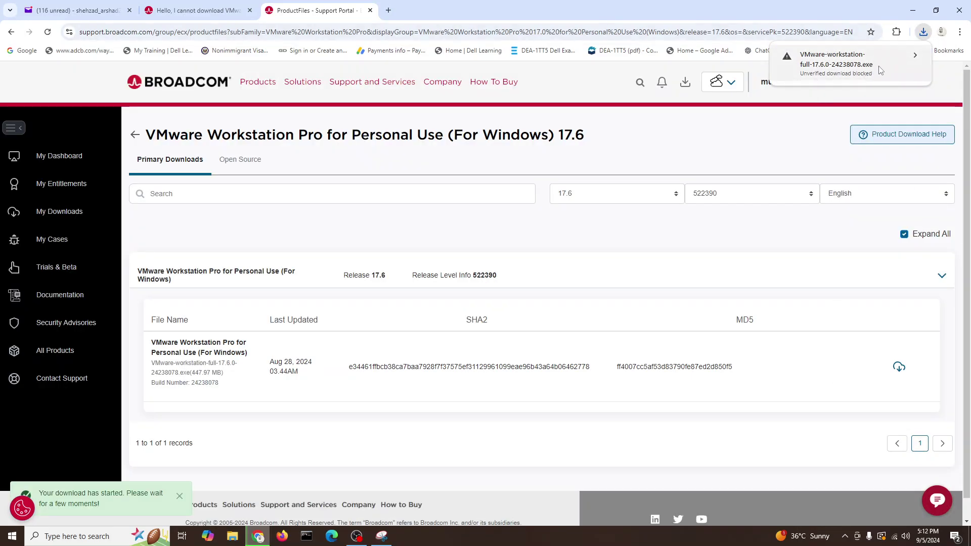
{"action": "left_click", "coordinate": [914, 55]}
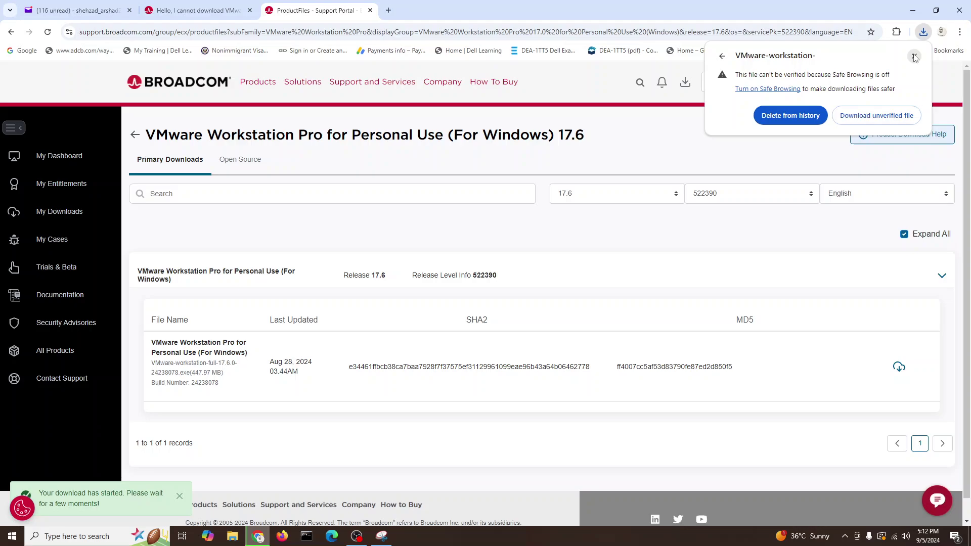
{"action": "left_click", "coordinate": [876, 116]}
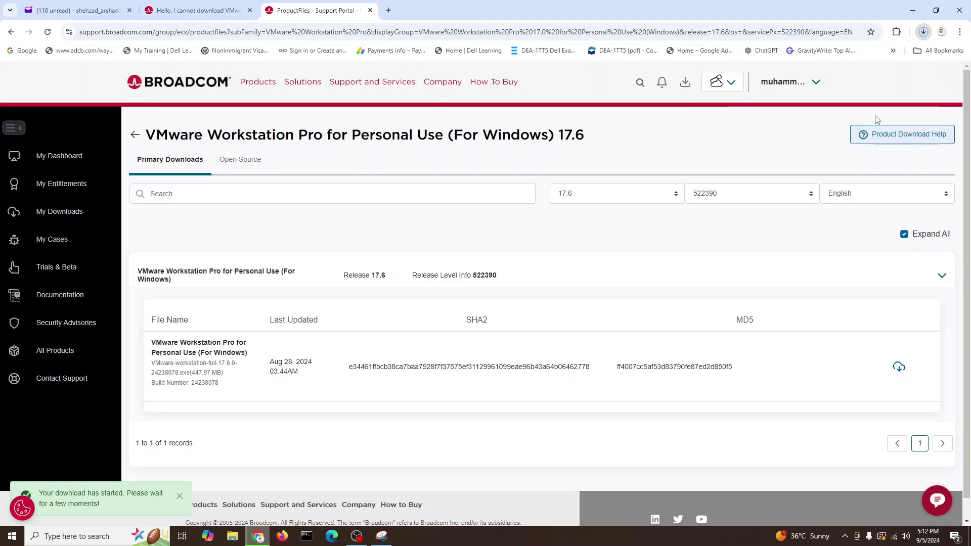
{"action": "left_click", "coordinate": [922, 32]}
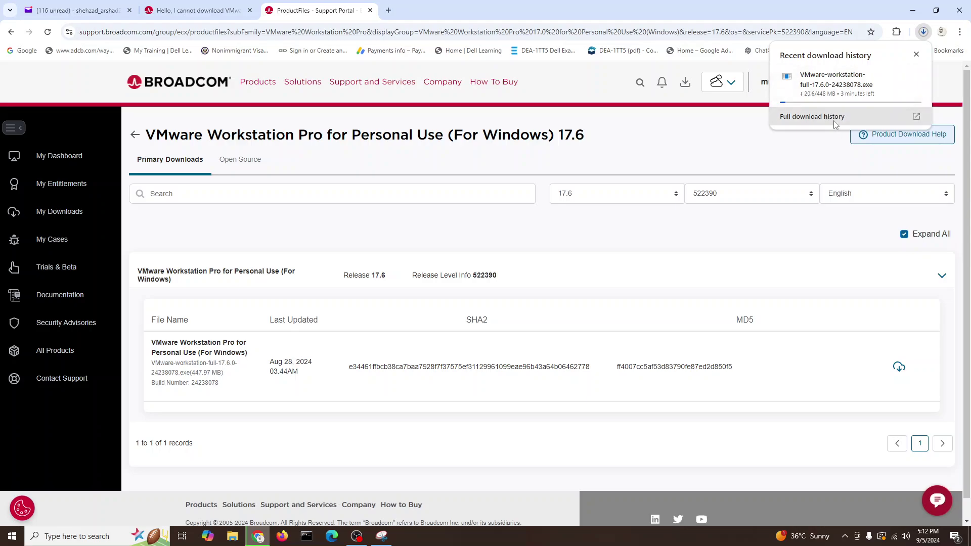